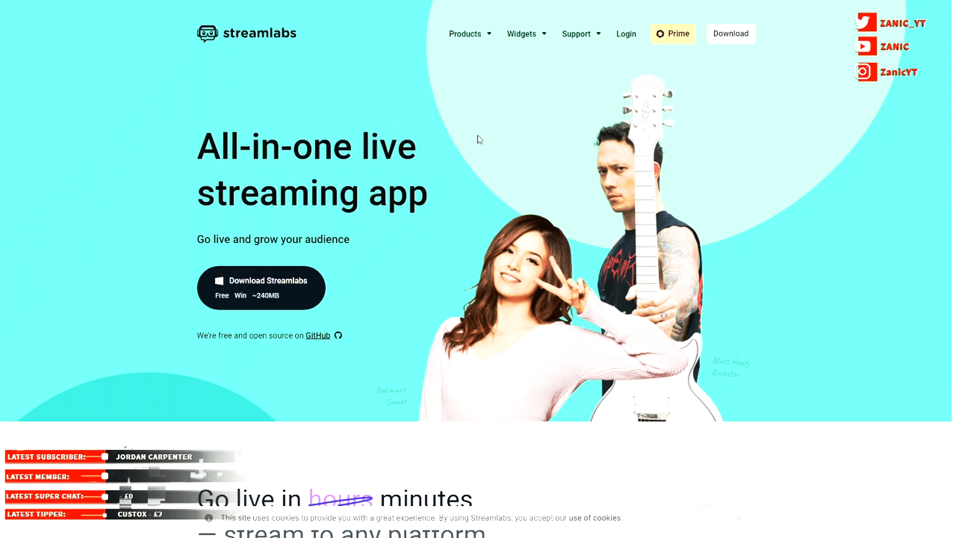
Log in to the Streamlabs website and start downloading the Streamlabs OBS installer from the dashboard.
{"action": "left_click", "coordinate": [632, 38]}
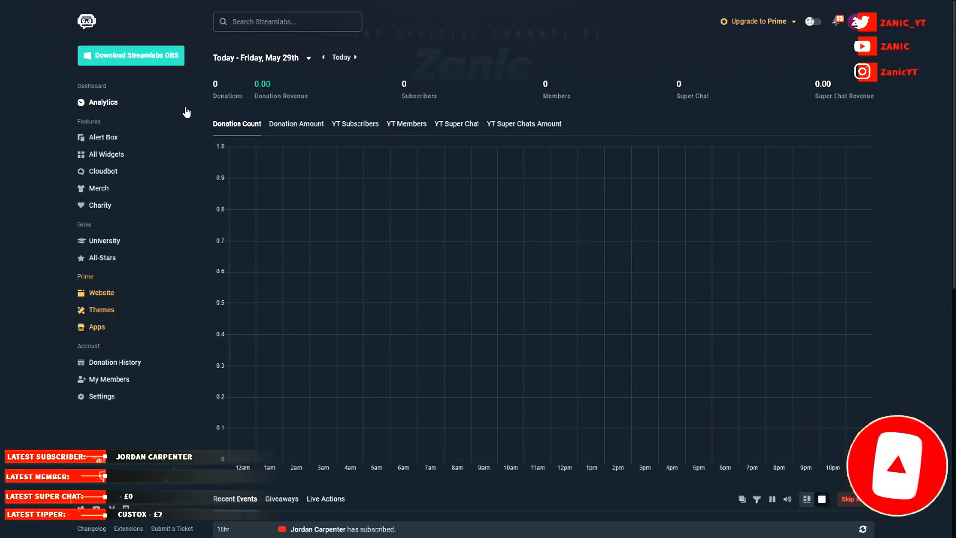
{"action": "left_click", "coordinate": [856, 22]}
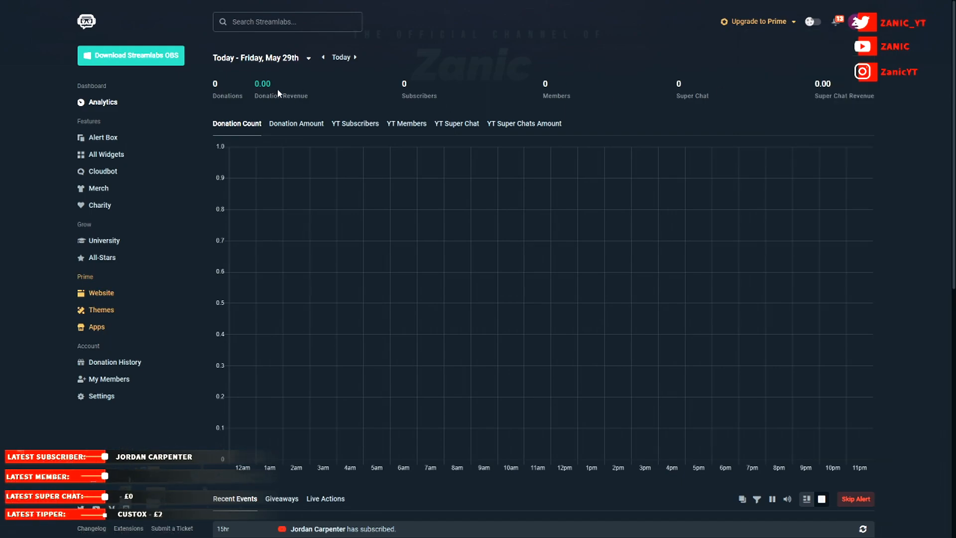
{"action": "left_click", "coordinate": [154, 58]}
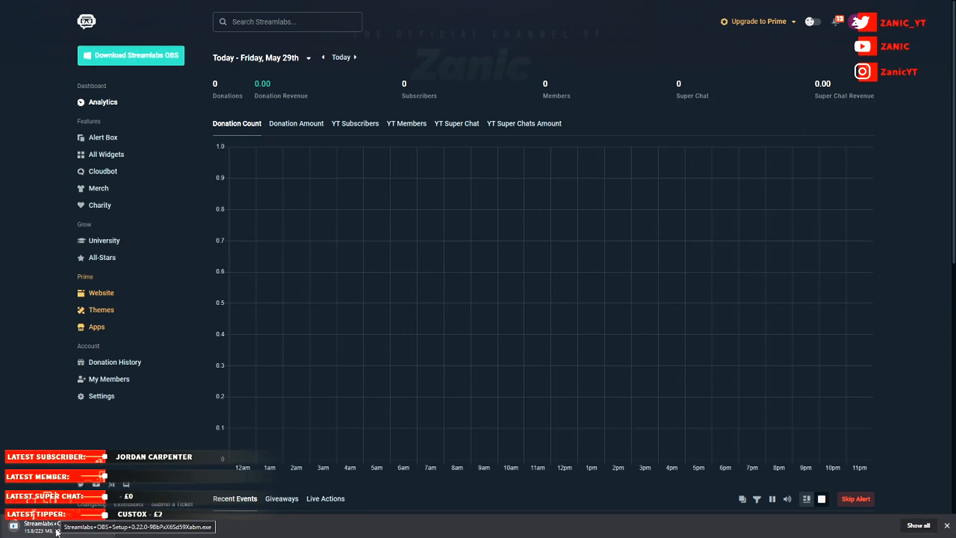
Cancel the running installer download and take the browser out of full-screen view.
{"action": "left_click", "coordinate": [104, 529]}
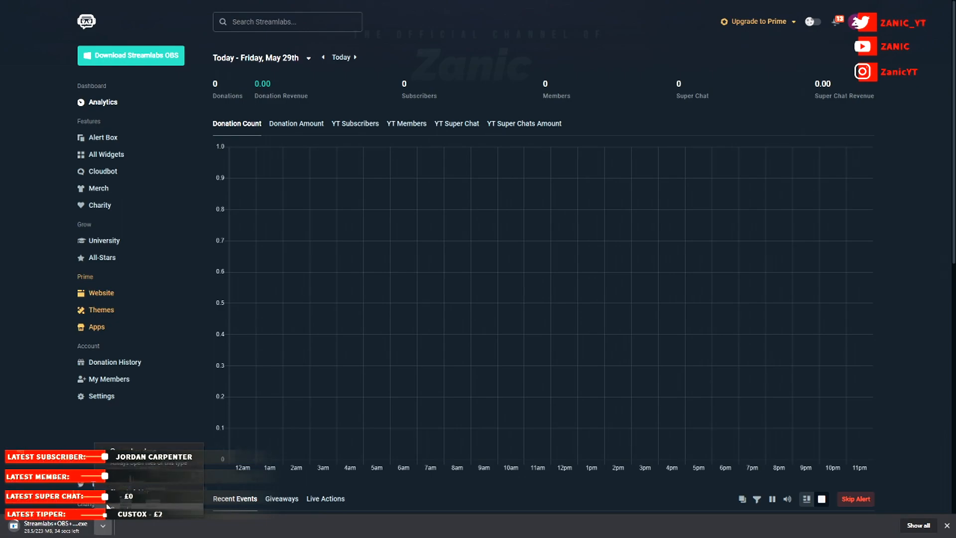
{"action": "left_click", "coordinate": [102, 509]}
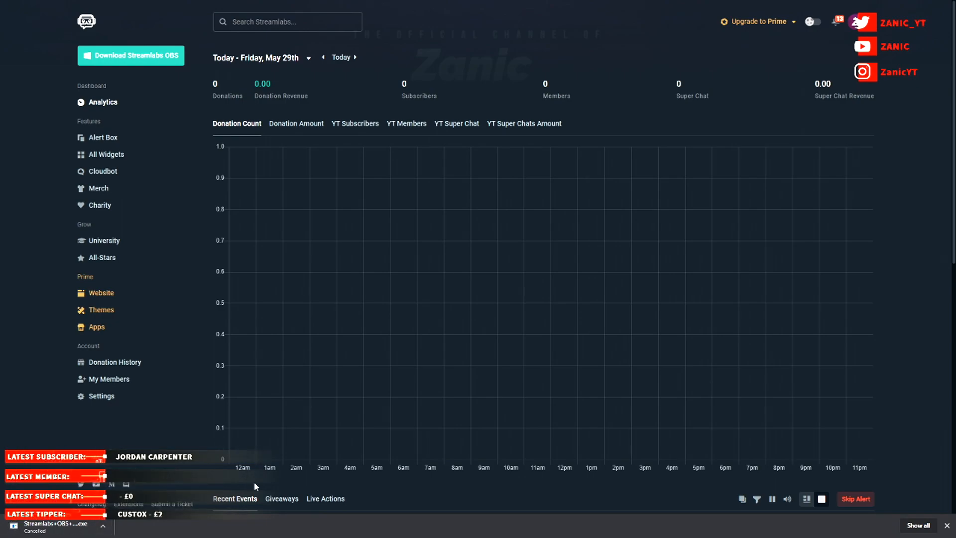
{"action": "key", "text": "F11"}
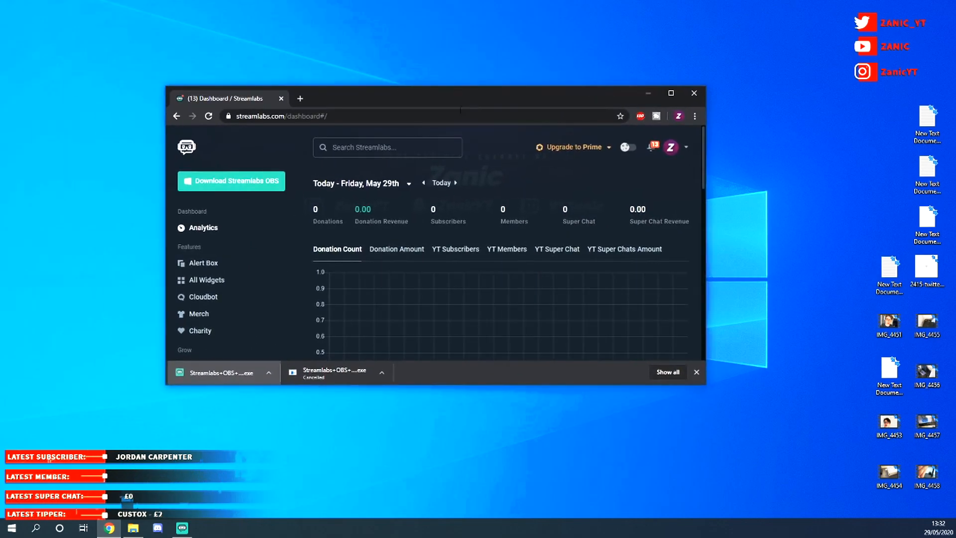
Launch the already downloaded Streamlabs OBS installer, read through the license agreement and accept it.
{"action": "left_click", "coordinate": [221, 373]}
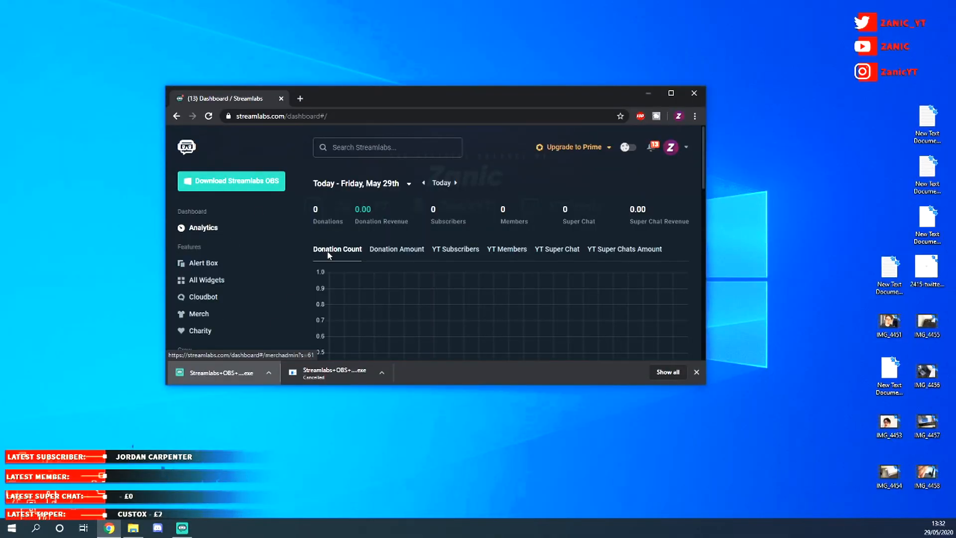
{"action": "left_click_drag", "start_coordinate": [426, 94], "coordinate": [198, 122]}
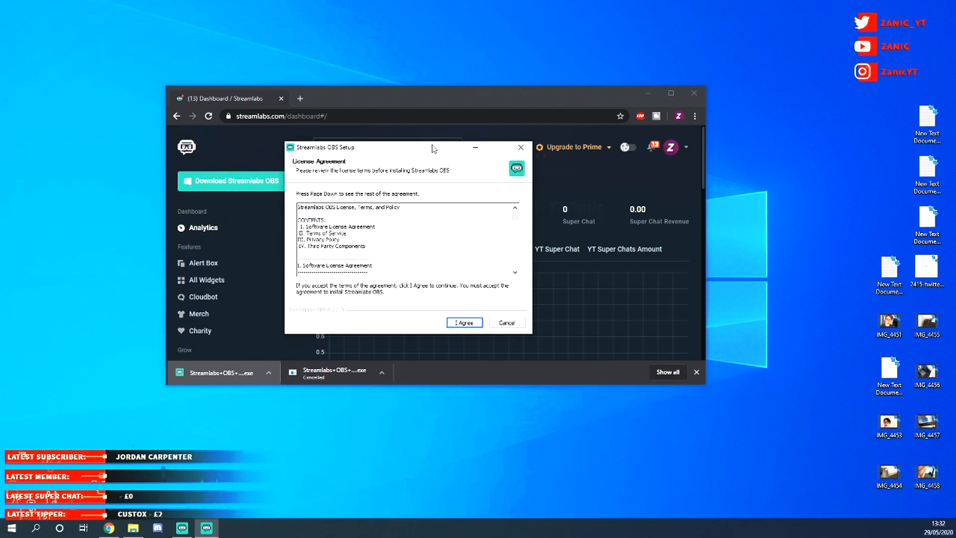
{"action": "left_click_drag", "start_coordinate": [358, 152], "coordinate": [328, 124]}
{"action": "scroll", "coordinate": [485, 190], "scroll_direction": "down", "scroll_amount": 20}
{"action": "left_click_drag", "start_coordinate": [485, 191], "coordinate": [481, 242]}
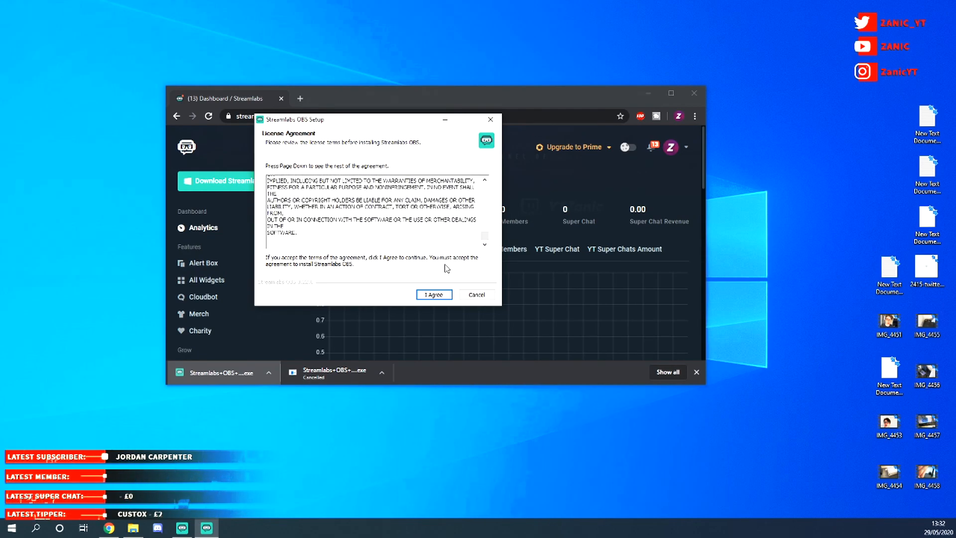
{"action": "left_click", "coordinate": [435, 294]}
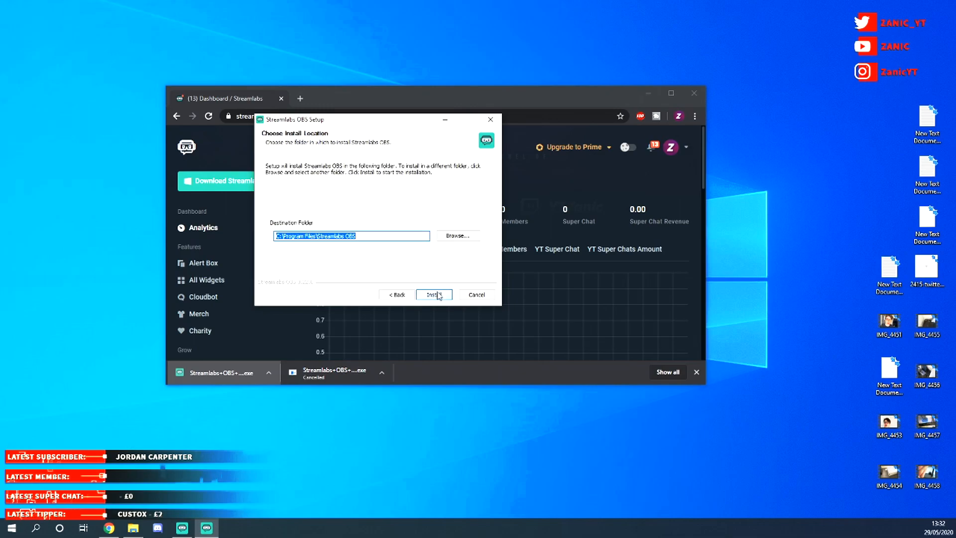
Try to install Streamlabs OBS into C:\Program Files\Streamlabs OBS, and cancel at the request to close the running program.
{"action": "left_click", "coordinate": [468, 238]}
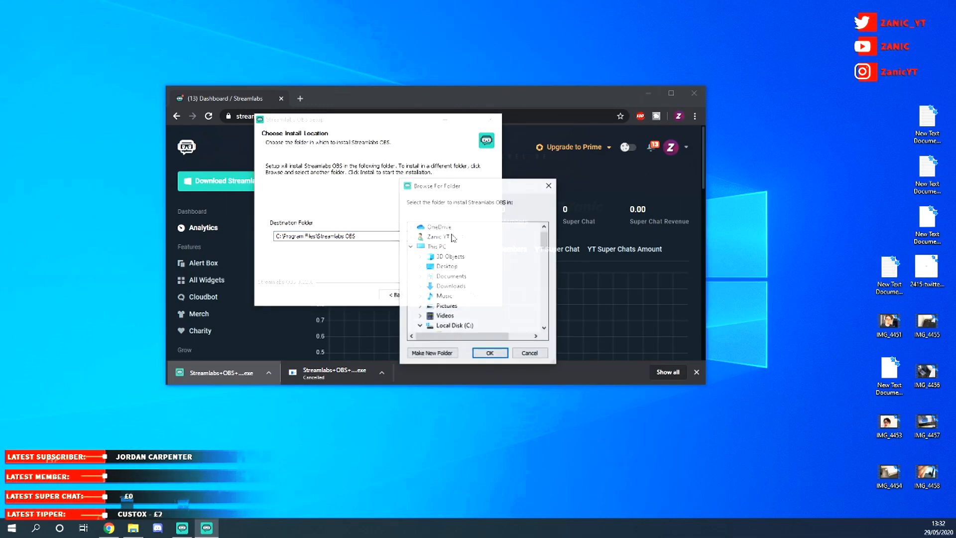
{"action": "scroll", "coordinate": [440, 249], "scroll_direction": "down", "scroll_amount": 1}
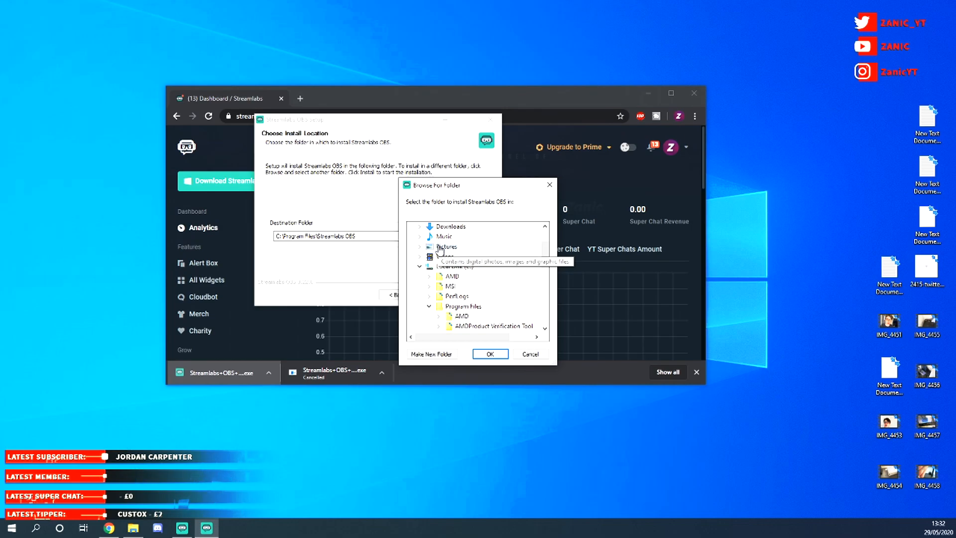
{"action": "left_click", "coordinate": [551, 185]}
{"action": "left_click", "coordinate": [458, 238]}
{"action": "scroll", "coordinate": [450, 249], "scroll_direction": "down", "scroll_amount": 8}
{"action": "scroll", "coordinate": [457, 251], "scroll_direction": "down", "scroll_amount": 1}
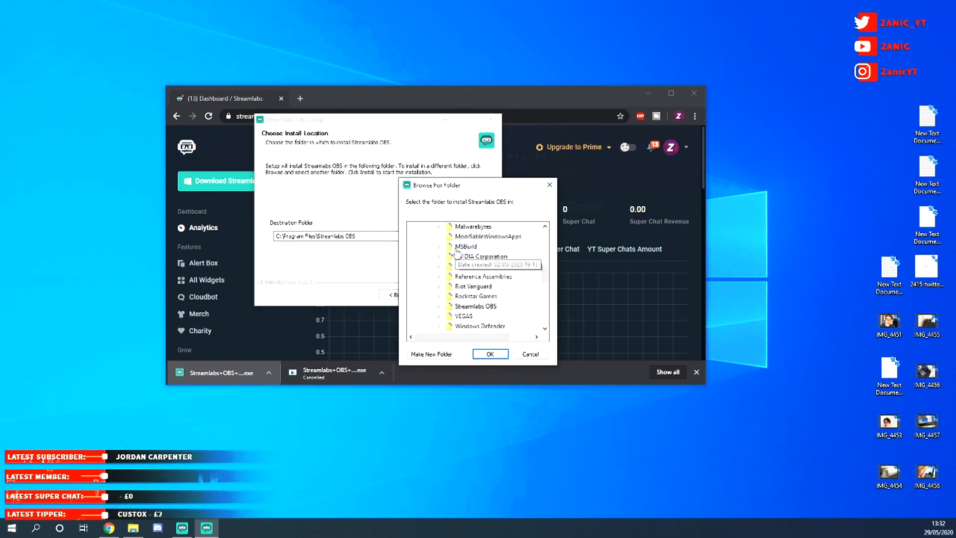
{"action": "left_click", "coordinate": [490, 354]}
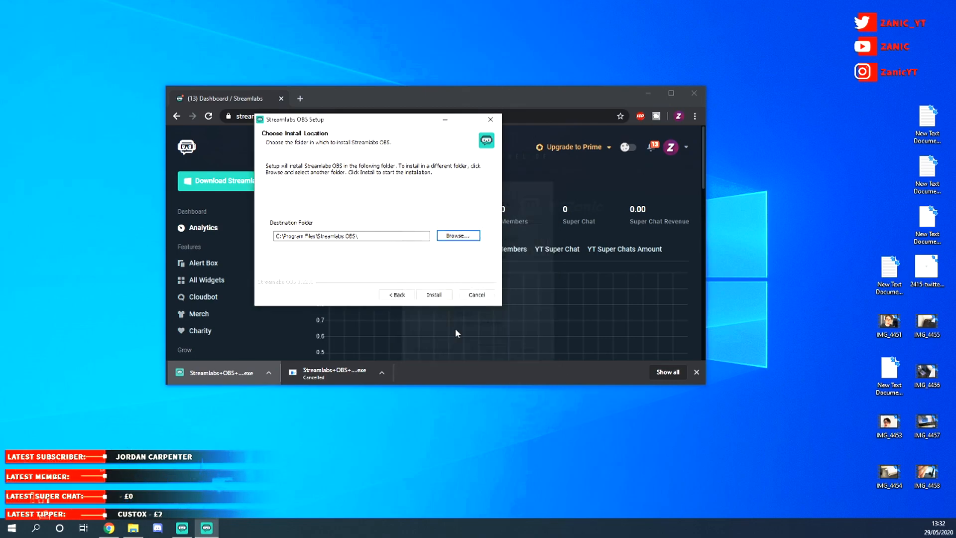
{"action": "left_click", "coordinate": [437, 295]}
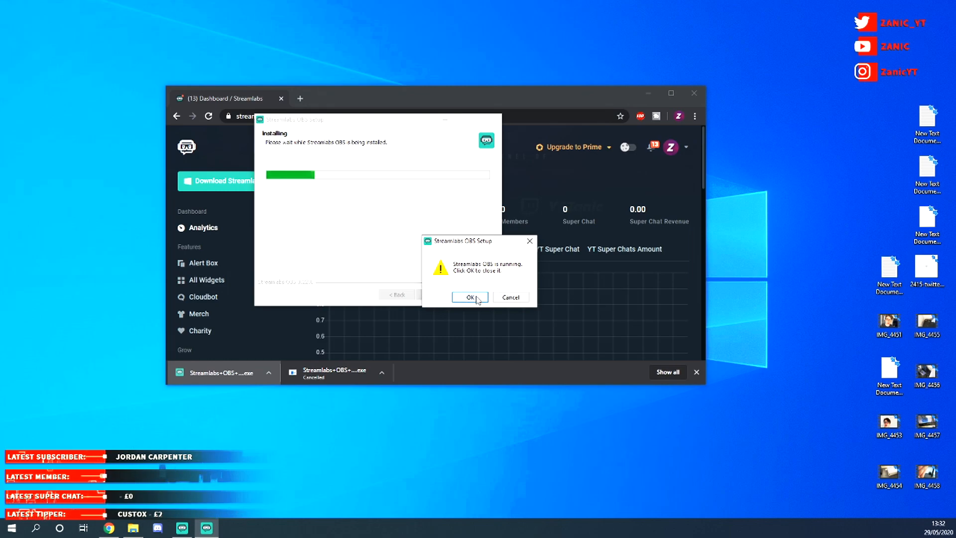
{"action": "left_click", "coordinate": [511, 298]}
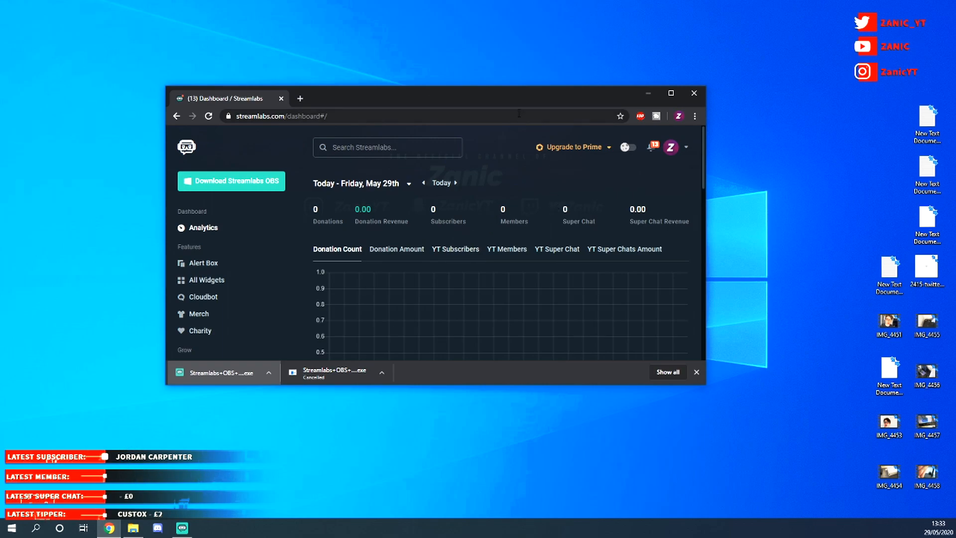
Switch to Streamlabs OBS and hide and reshow the Display Capture (1) source in the Gaming scene.
{"action": "left_click_drag", "start_coordinate": [503, 99], "coordinate": [445, 95]}
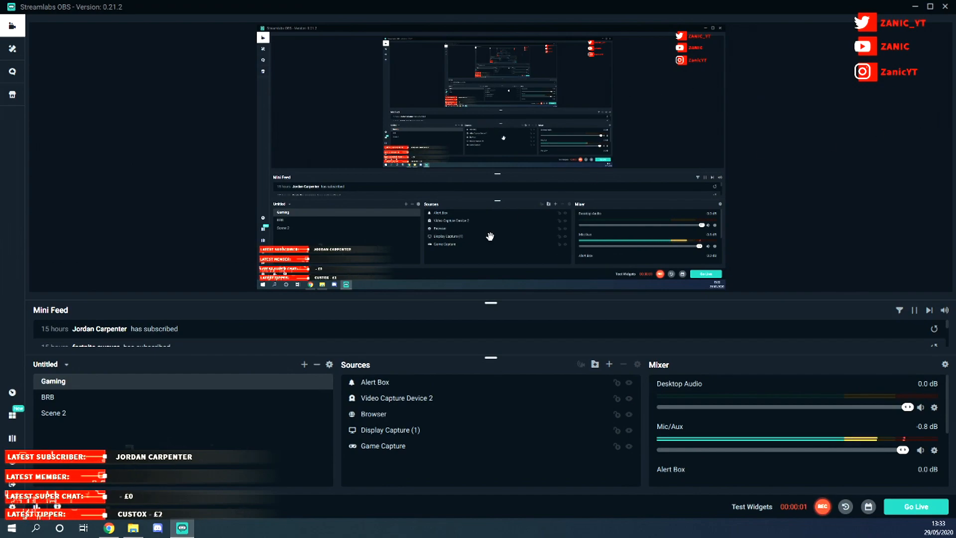
{"action": "left_click", "coordinate": [629, 431]}
{"action": "left_click", "coordinate": [629, 431]}
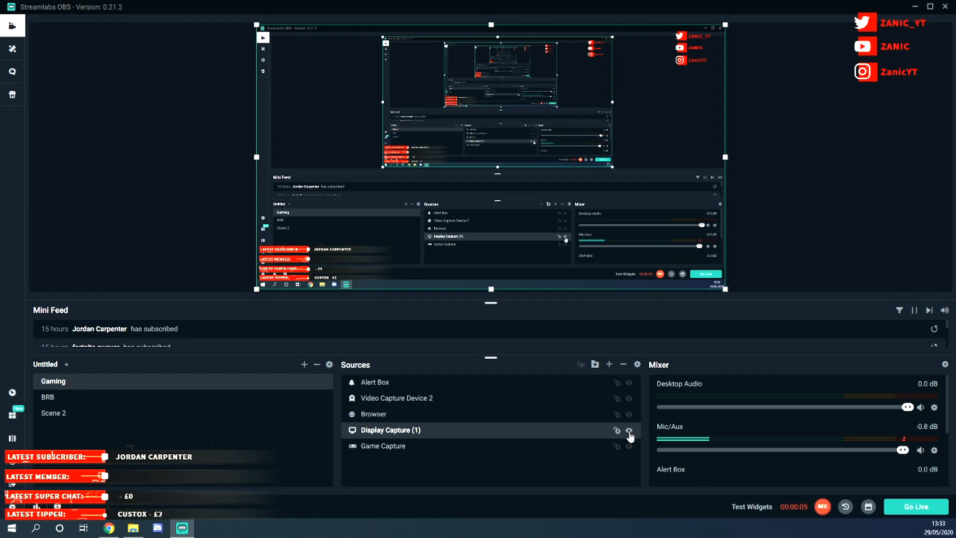
{"action": "left_click", "coordinate": [732, 157]}
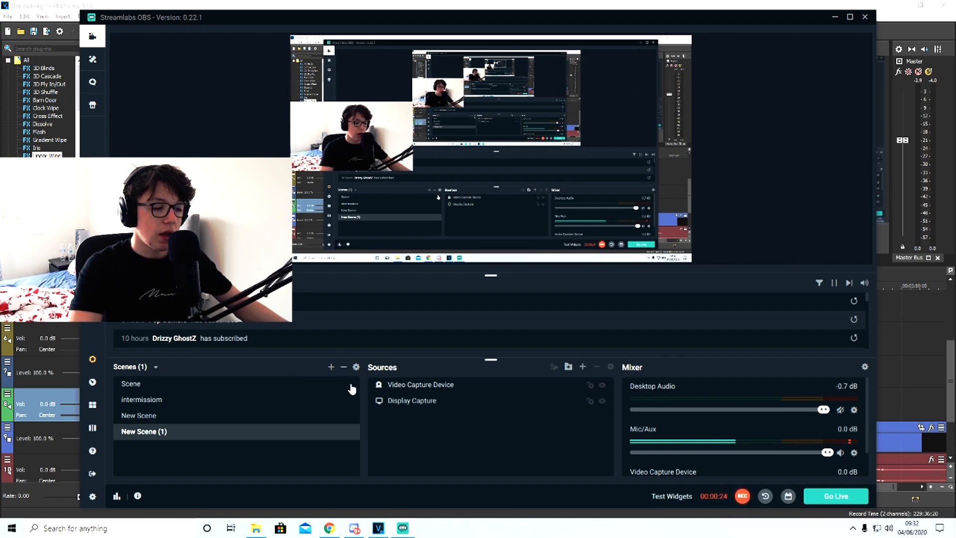
Select the Display Capture source in New Scene (1) and look through the audio mixer channels.
{"action": "left_click", "coordinate": [466, 405]}
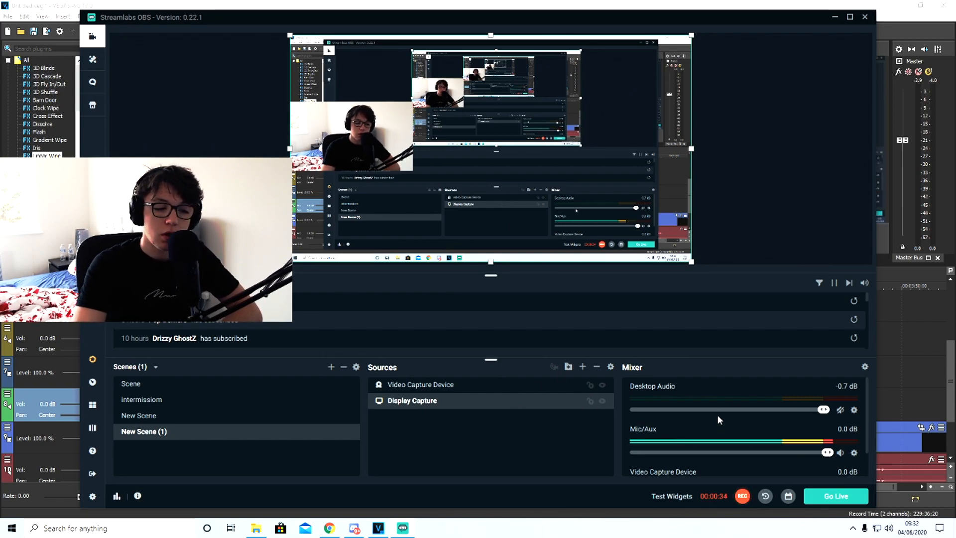
{"action": "scroll", "coordinate": [692, 414], "scroll_direction": "down", "scroll_amount": 2}
{"action": "scroll", "coordinate": [680, 408], "scroll_direction": "up", "scroll_amount": 2}
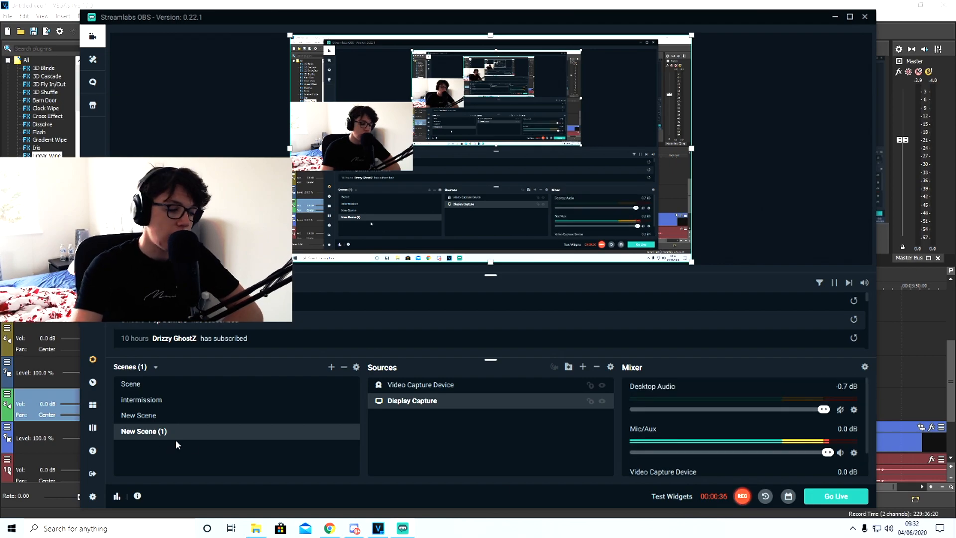
In the audio settings, set Desktop Audio Device 1 to Speakers (Logitech PRO X Gaming Headset).
{"action": "left_click", "coordinate": [92, 496]}
{"action": "left_click", "coordinate": [303, 157]}
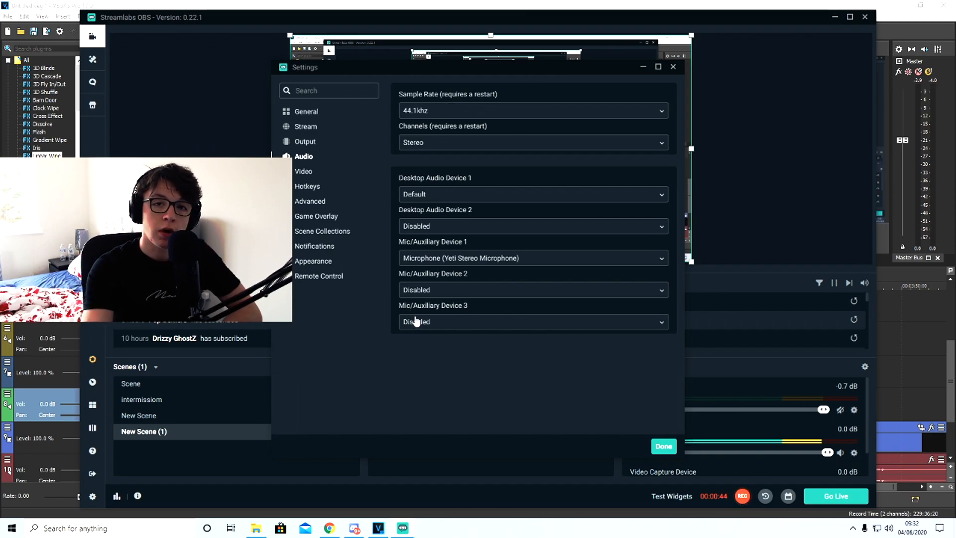
{"action": "left_click", "coordinate": [458, 195]}
{"action": "left_click", "coordinate": [479, 178]}
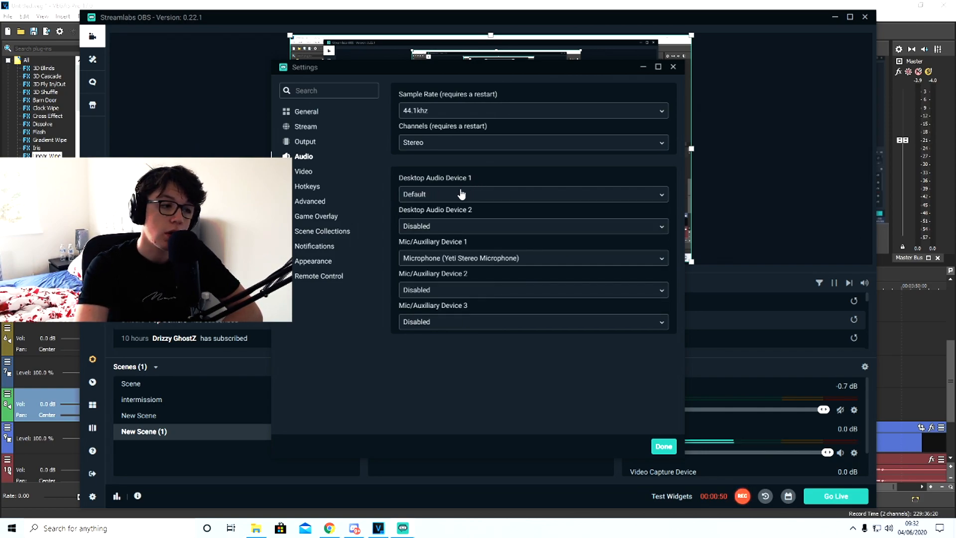
{"action": "left_click", "coordinate": [462, 195]}
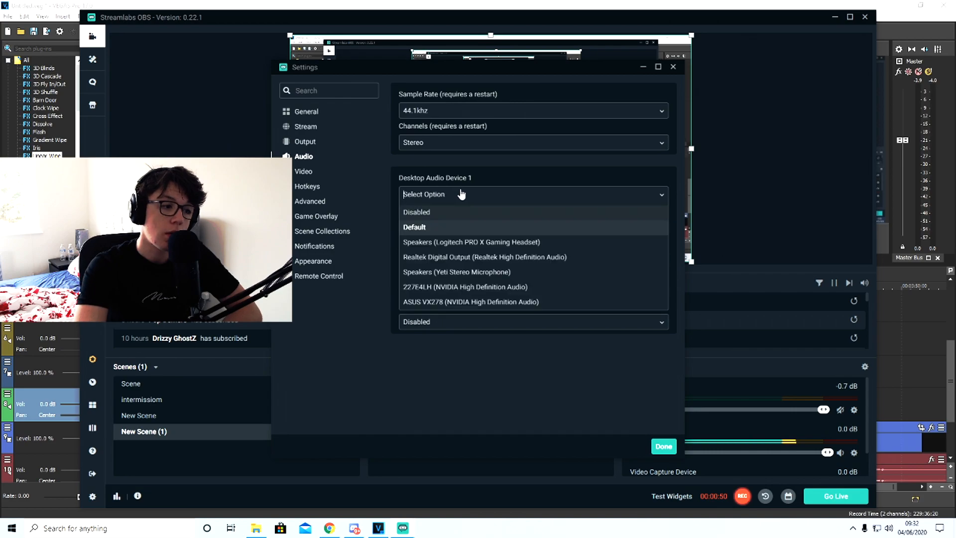
{"action": "left_click", "coordinate": [497, 243]}
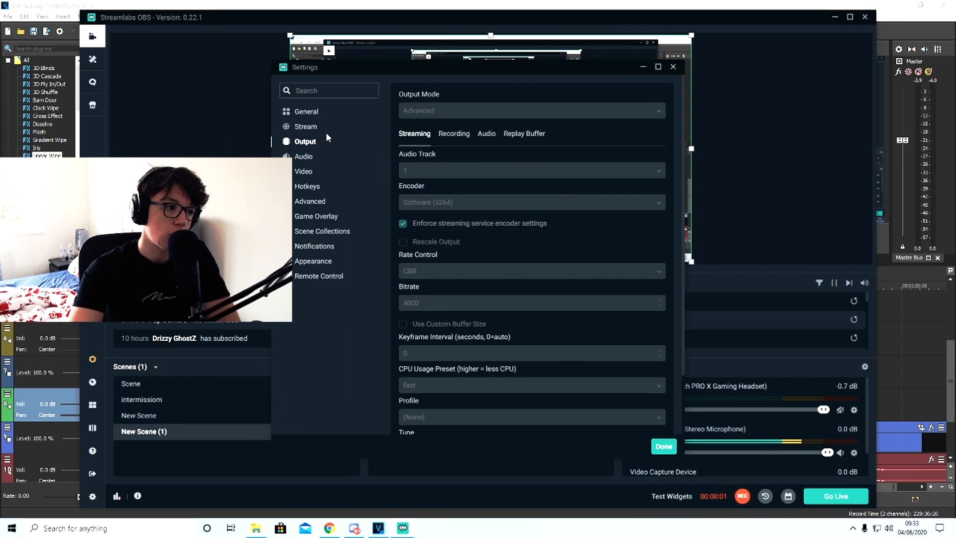
Review the advanced streaming output settings, including the encoder, rate control, bitrate and the available CPU usage presets.
{"action": "left_click_drag", "start_coordinate": [393, 68], "coordinate": [420, 73]}
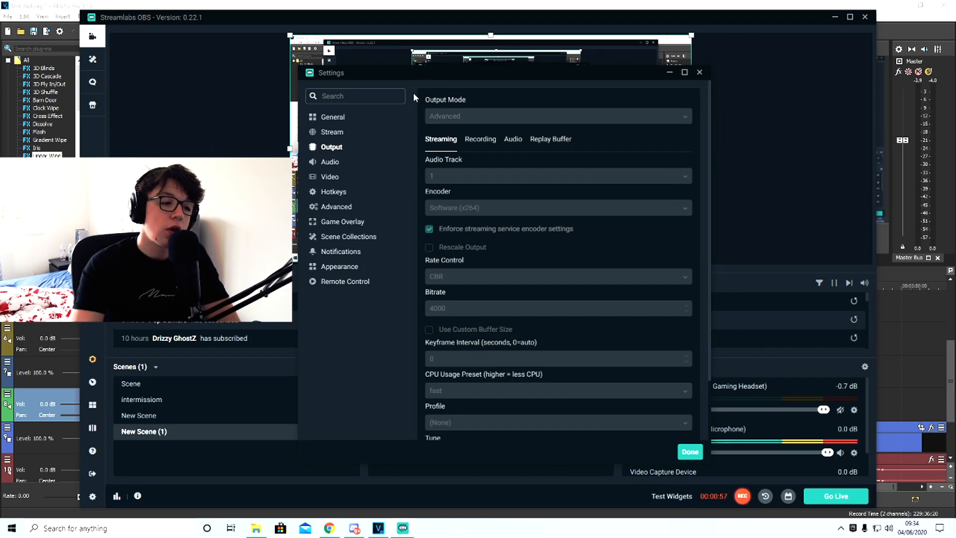
{"action": "scroll", "coordinate": [609, 362], "scroll_direction": "down", "scroll_amount": 1}
{"action": "scroll", "coordinate": [608, 362], "scroll_direction": "down", "scroll_amount": 3}
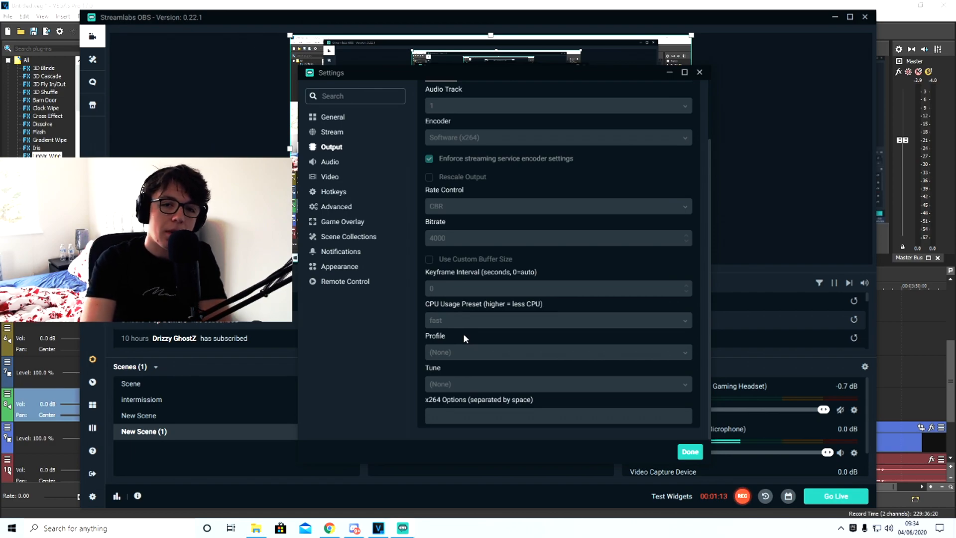
{"action": "left_click", "coordinate": [503, 320]}
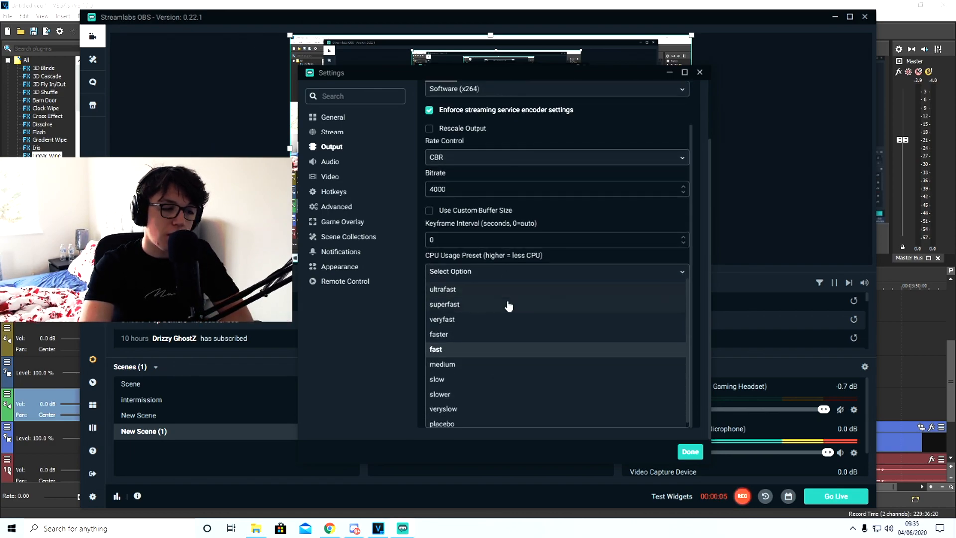
{"action": "scroll", "coordinate": [488, 341], "scroll_direction": "down", "scroll_amount": 1}
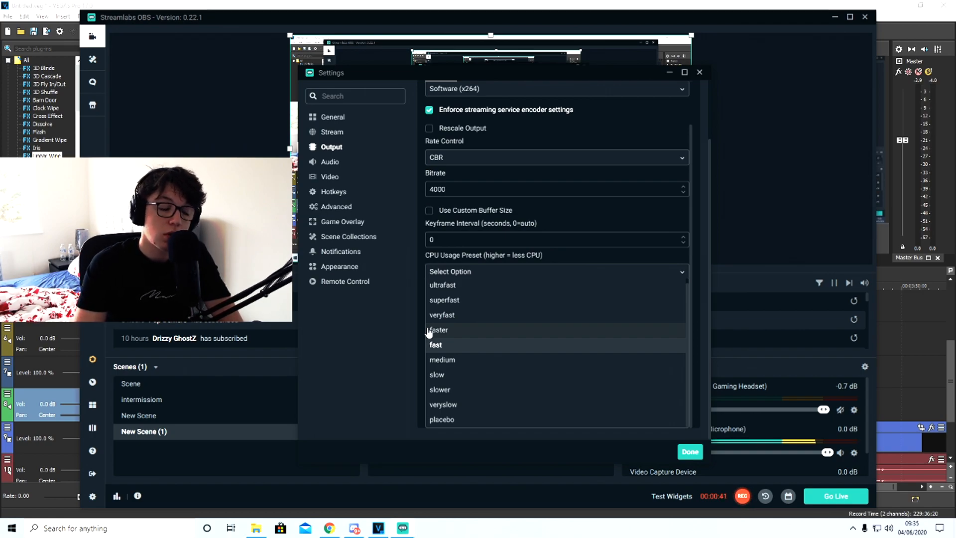
{"action": "left_click", "coordinate": [590, 220]}
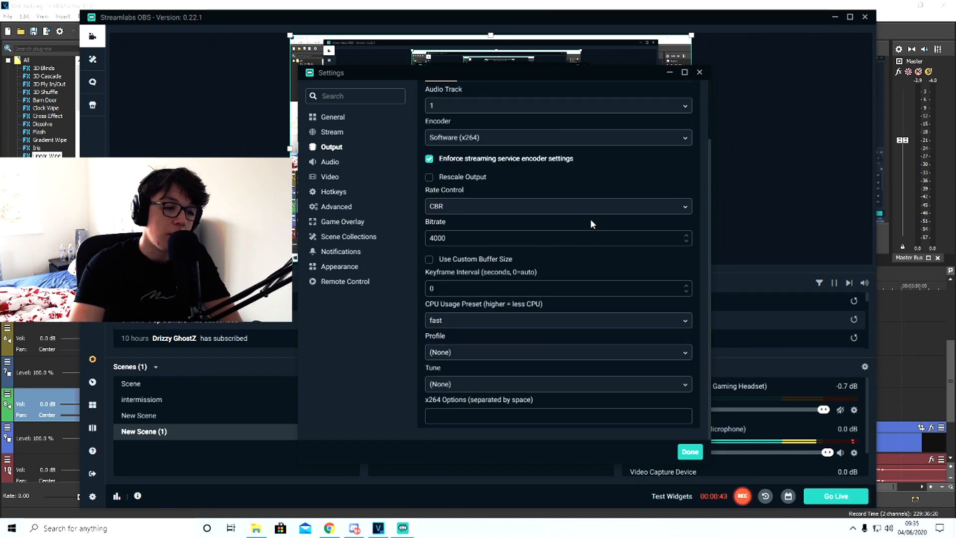
{"action": "scroll", "coordinate": [587, 227], "scroll_direction": "up", "scroll_amount": 2}
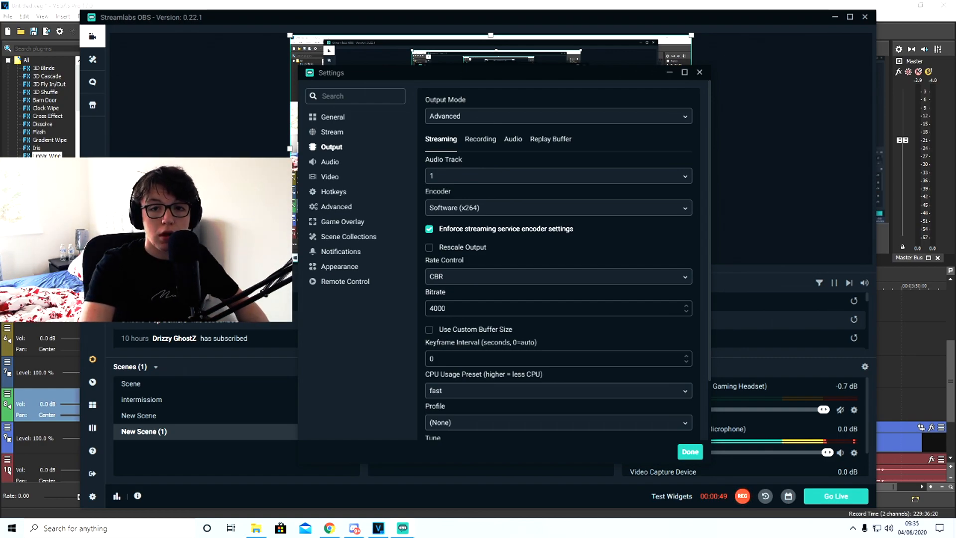
Switch to the Chrome browser and open speedtest.net in a maximized window.
{"action": "left_click_drag", "start_coordinate": [955, 130], "coordinate": [349, 1]}
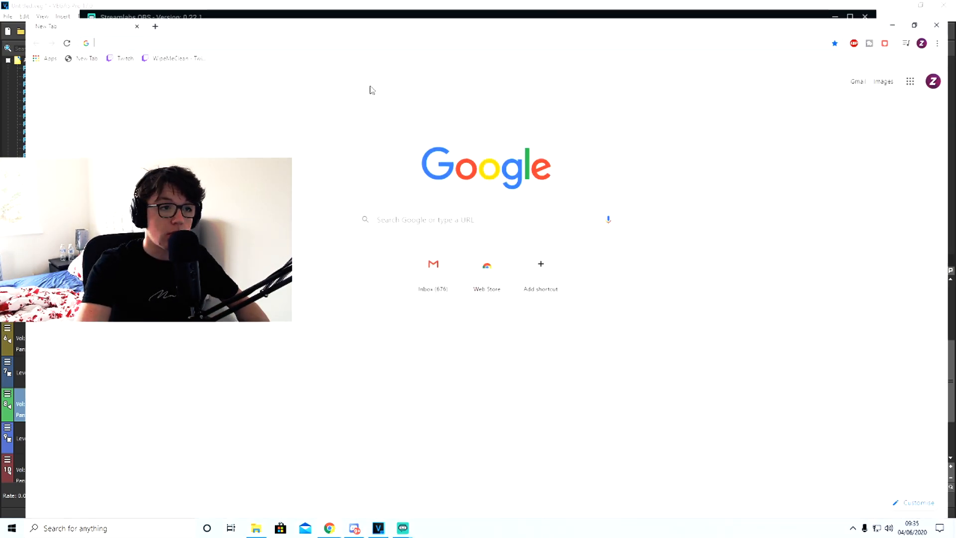
{"action": "left_click", "coordinate": [570, 29]}
{"action": "type", "text": "speedtest.net"}
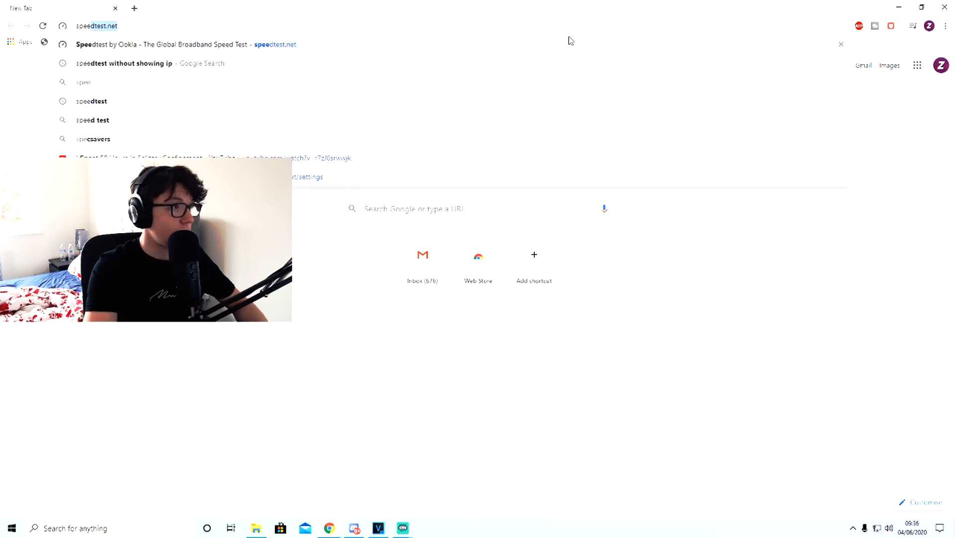
{"action": "key", "text": "Return"}
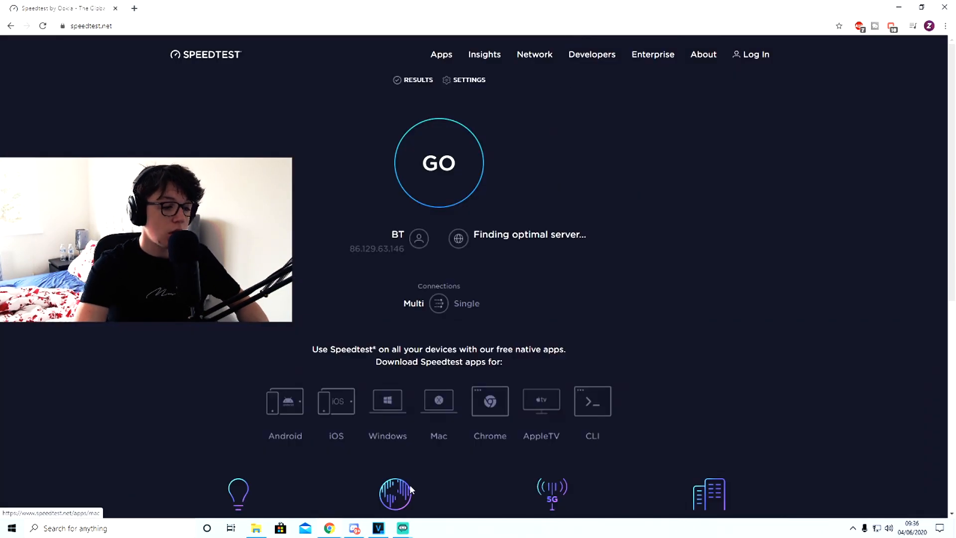
{"action": "mouse_move", "coordinate": [403, 528]}
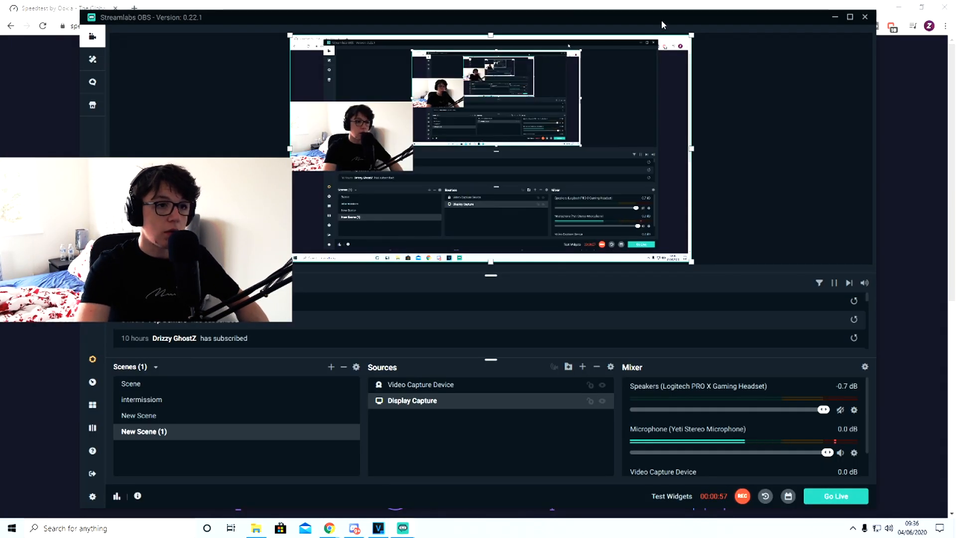
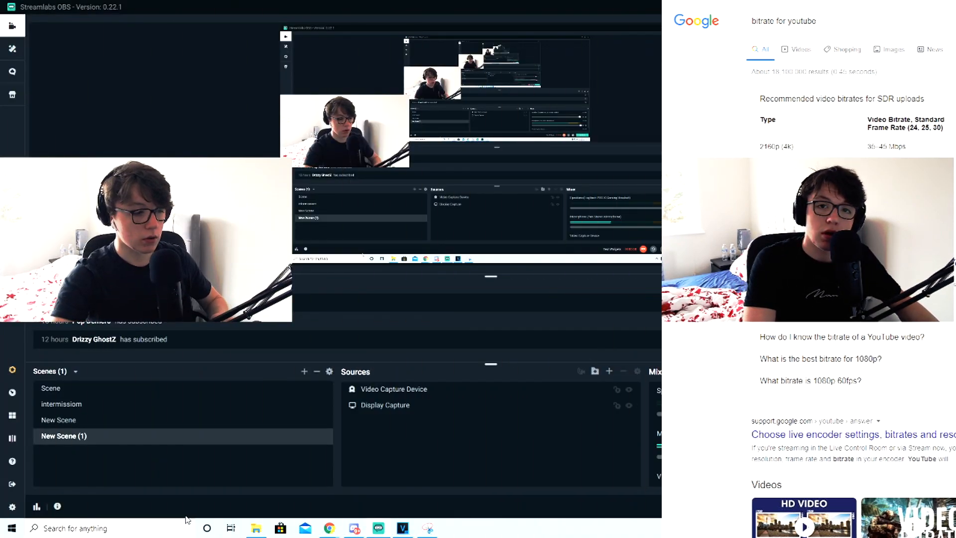
Review the streaming output settings, including the encoder, rate control, bitrate, keyframe interval, preset and profile.
{"action": "left_click", "coordinate": [12, 506]}
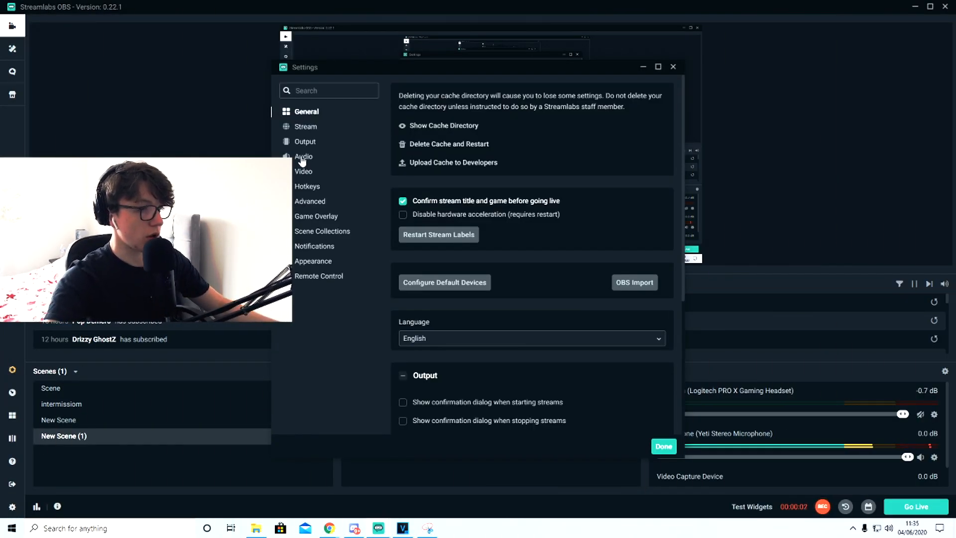
{"action": "left_click", "coordinate": [302, 141]}
{"action": "scroll", "coordinate": [478, 267], "scroll_direction": "down", "scroll_amount": 2}
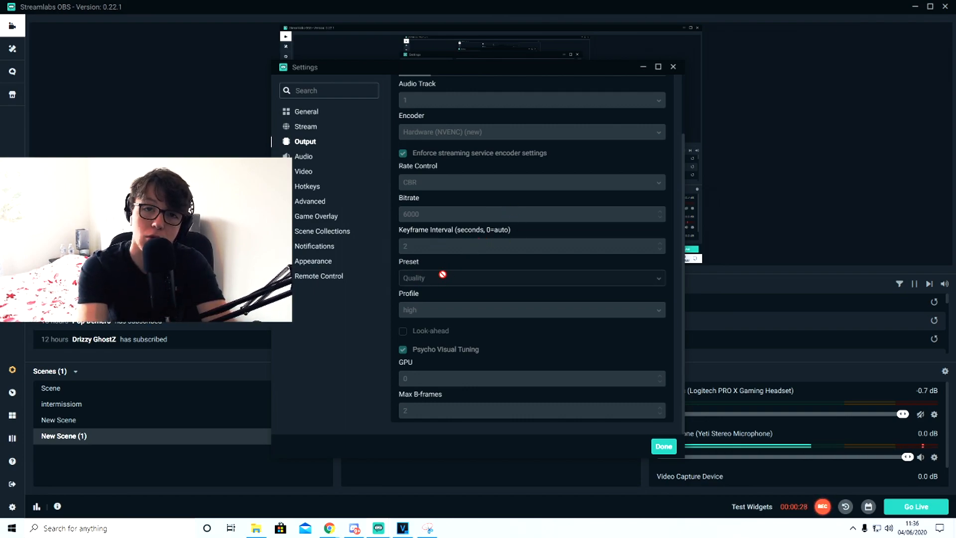
{"action": "scroll", "coordinate": [455, 195], "scroll_direction": "up", "scroll_amount": 2}
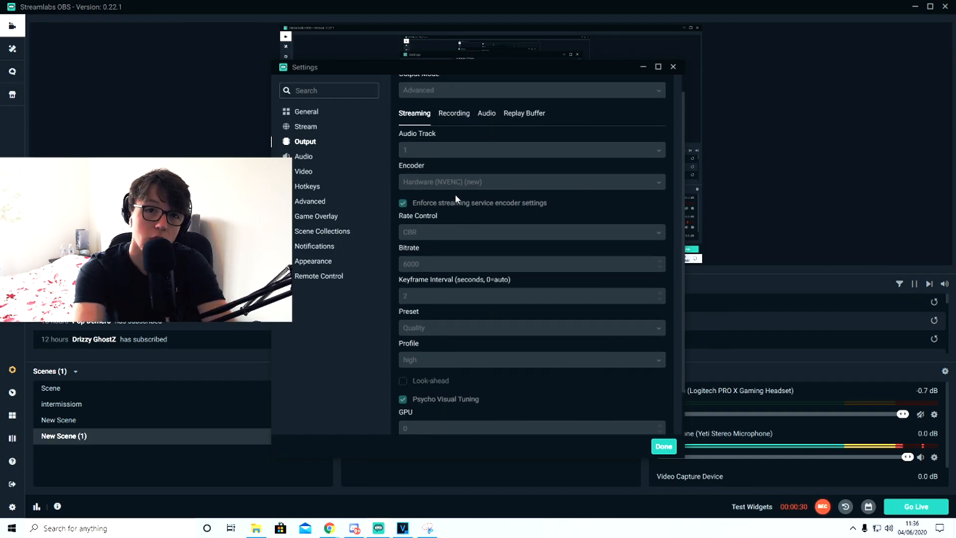
{"action": "scroll", "coordinate": [455, 194], "scroll_direction": "down", "scroll_amount": 1}
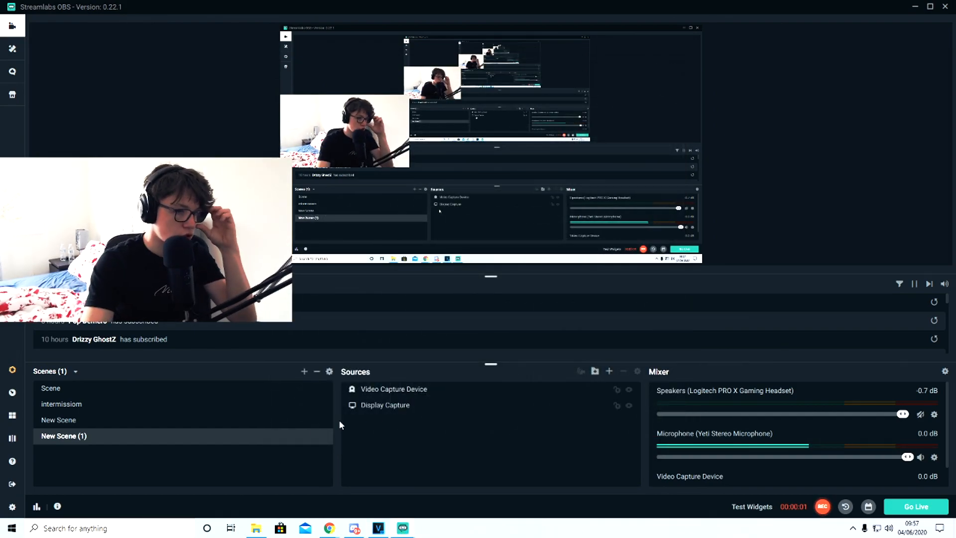
In the stream settings, set the stream type to Streaming Services and the service to YouTube / YouTube Gaming.
{"action": "left_click", "coordinate": [12, 506]}
{"action": "left_click", "coordinate": [215, 165]}
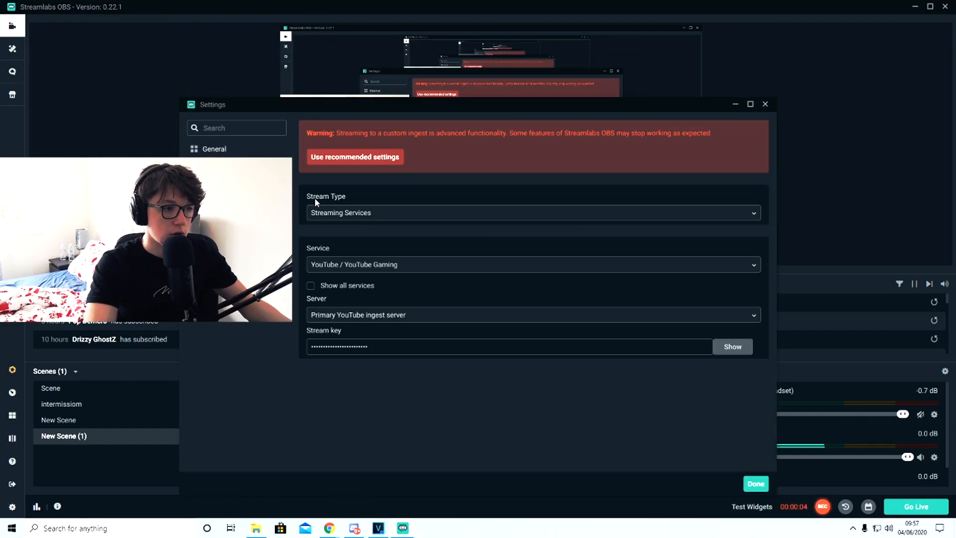
{"action": "left_click", "coordinate": [391, 212]}
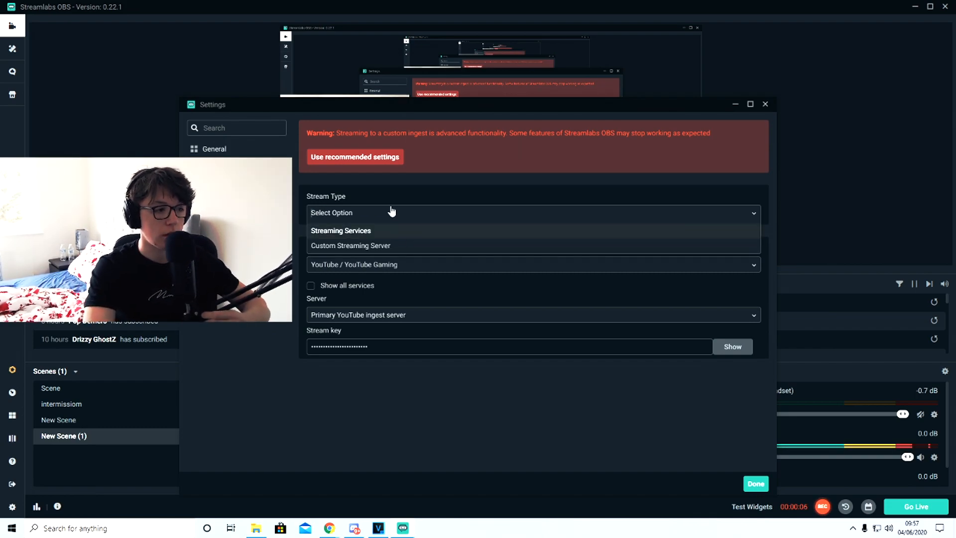
{"action": "left_click", "coordinate": [374, 230]}
{"action": "left_click", "coordinate": [352, 266]}
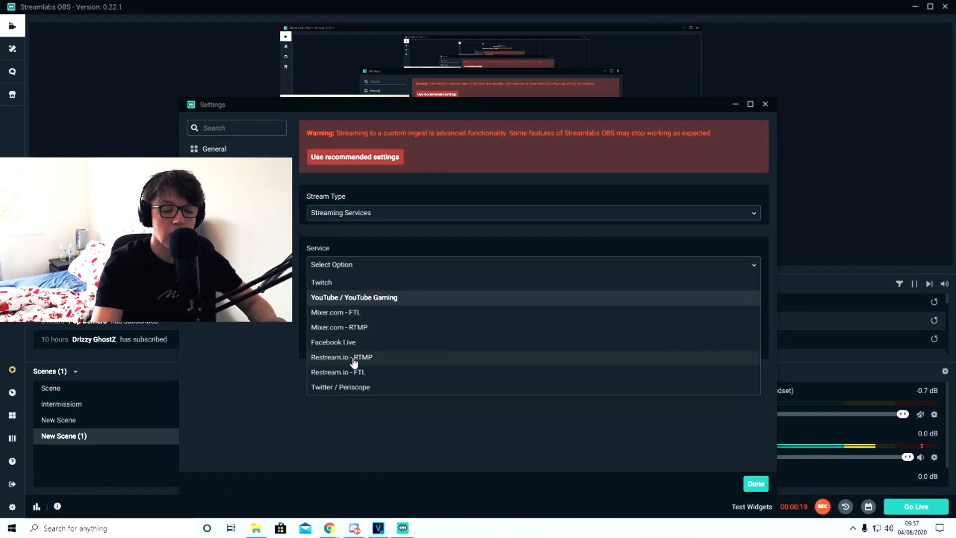
{"action": "left_click", "coordinate": [398, 302]}
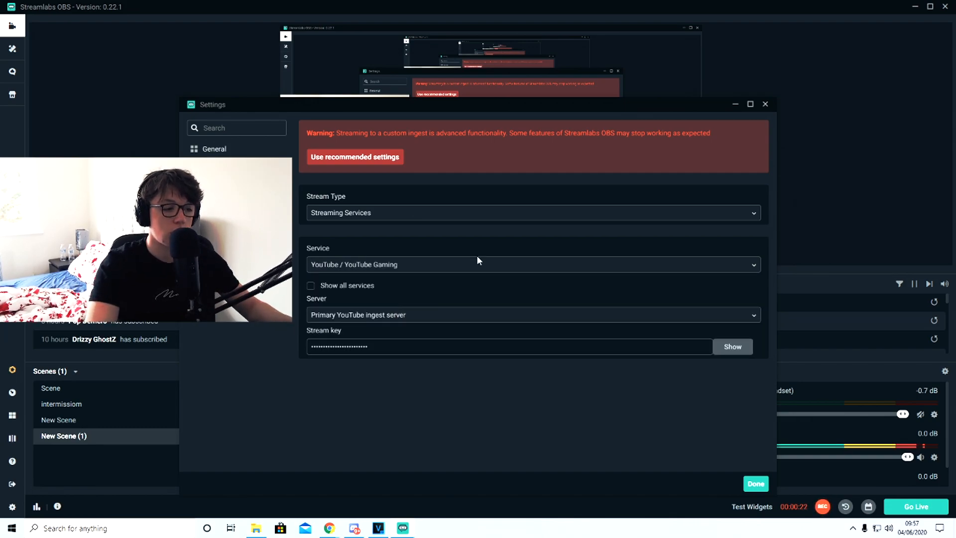
Switch to the Chrome browser and open YouTube.
{"action": "left_click_drag", "start_coordinate": [955, 175], "coordinate": [299, 1]}
{"action": "left_click", "coordinate": [336, 23]}
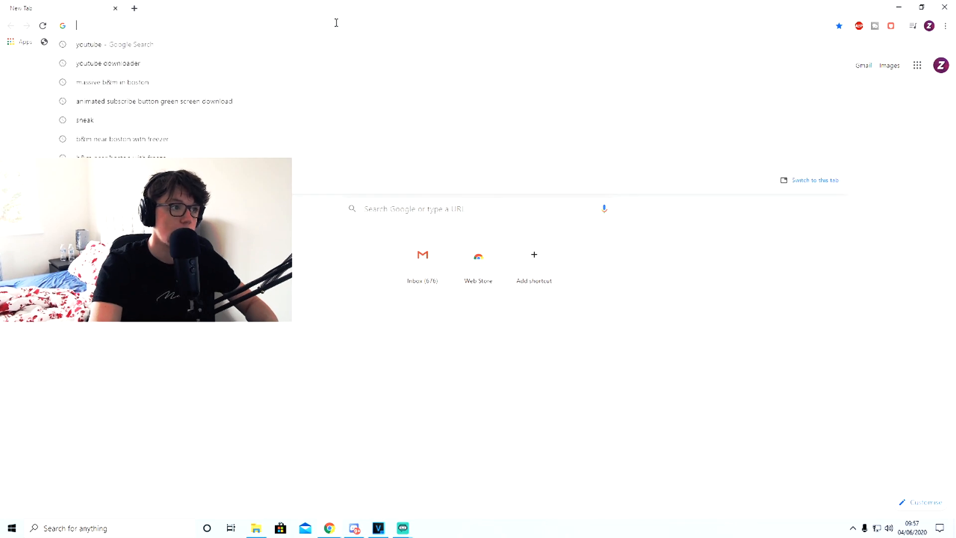
{"action": "type", "text": "youtube"}
{"action": "key", "text": "Return"}
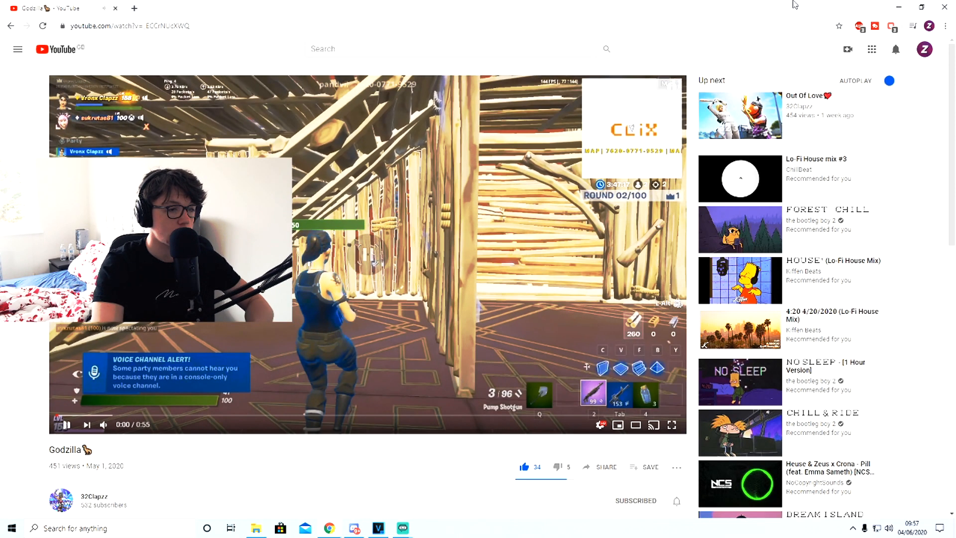
Create a new YouTube live stream by reusing the settings of the last completed stream.
{"action": "left_click", "coordinate": [848, 49]}
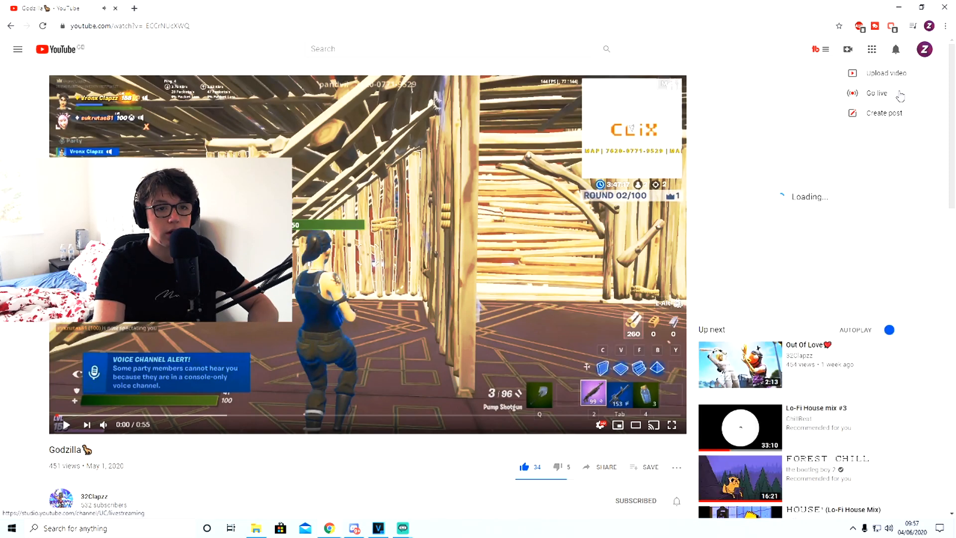
{"action": "left_click", "coordinate": [899, 96]}
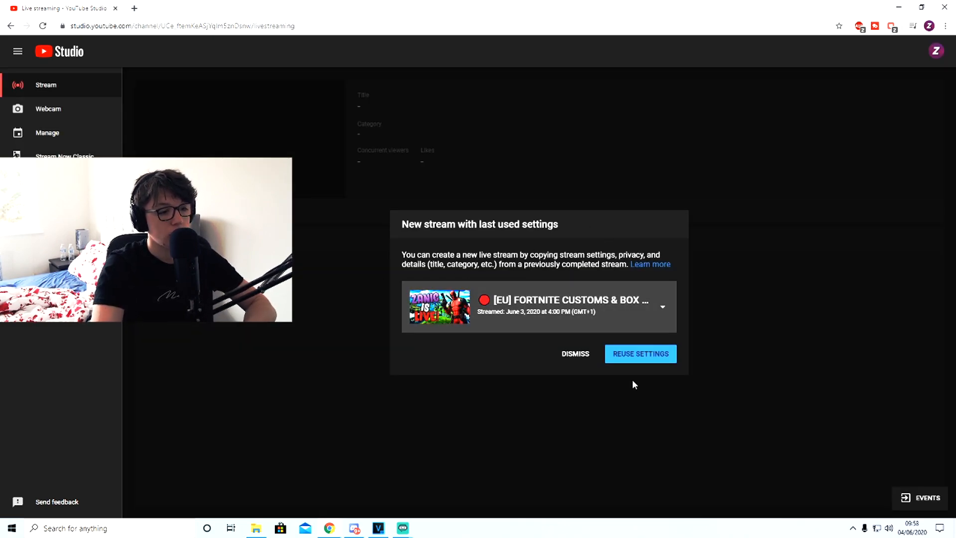
{"action": "left_click", "coordinate": [639, 356]}
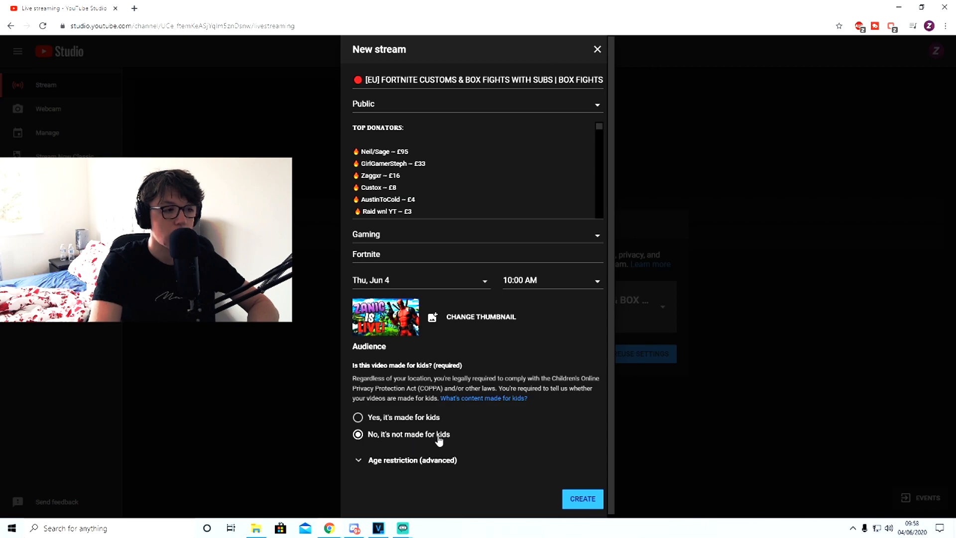
{"action": "left_click", "coordinate": [584, 499]}
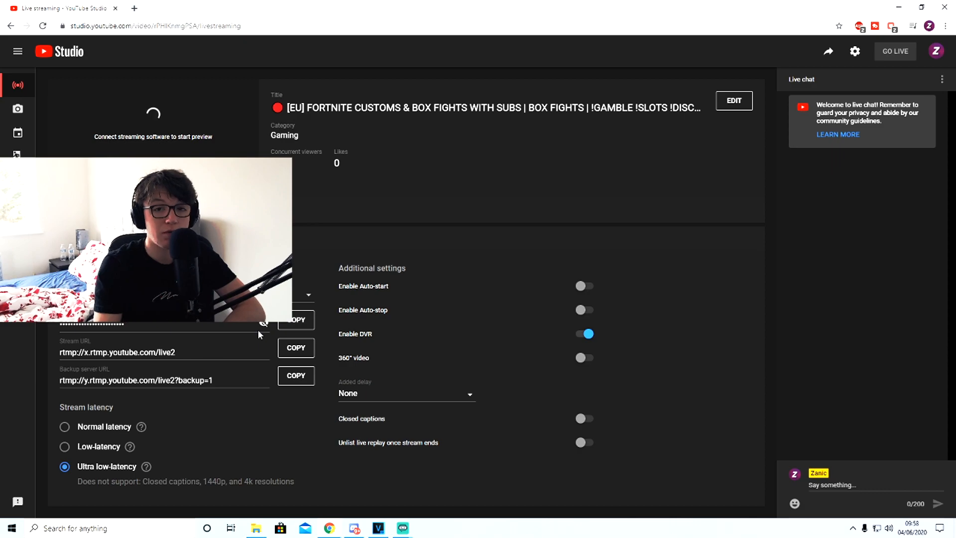
Check the selectable stream keys in YouTube Studio and copy the current stream key to the clipboard.
{"action": "left_click", "coordinate": [309, 295]}
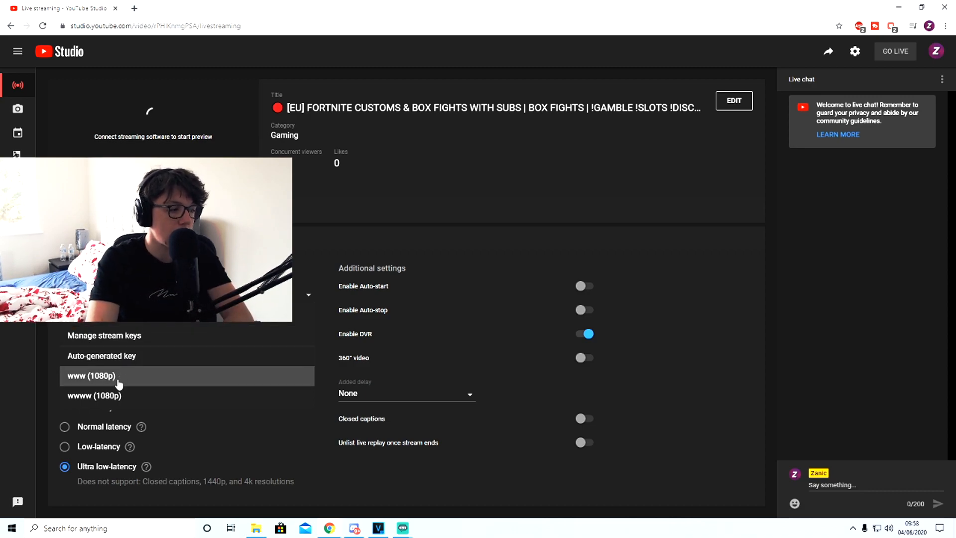
{"action": "key", "text": "Escape"}
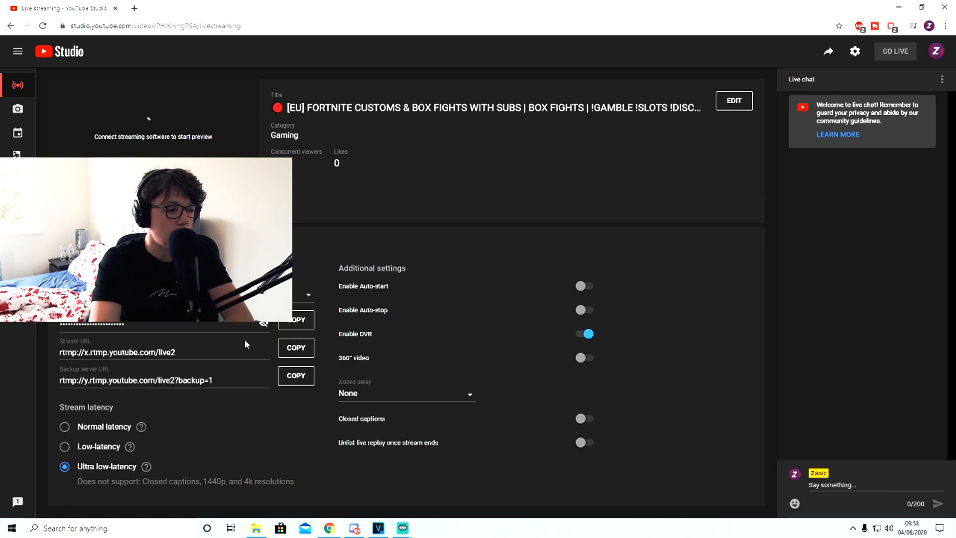
{"action": "left_click", "coordinate": [296, 324]}
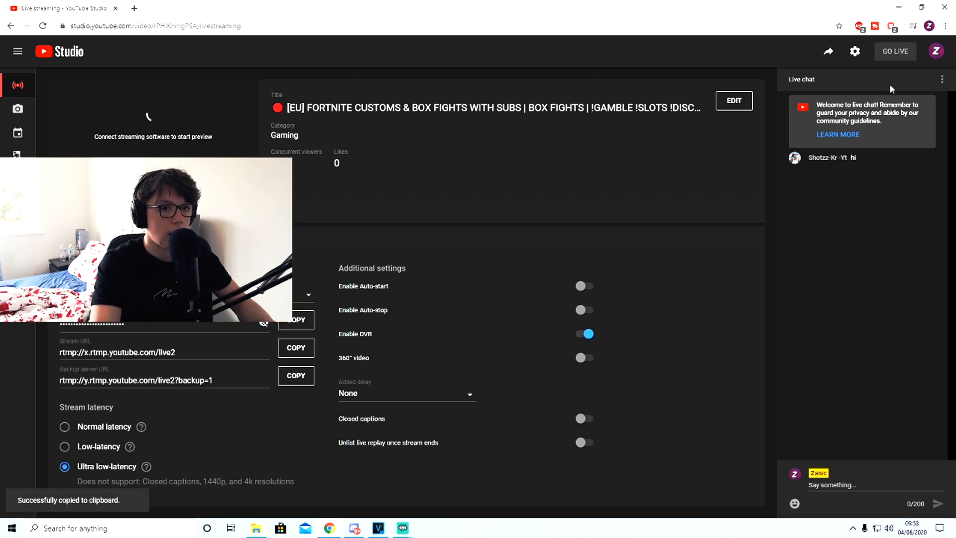
Switch to the Streamlabs OBS settings window and replace the stream key with the copied one.
{"action": "left_click", "coordinate": [355, 529]}
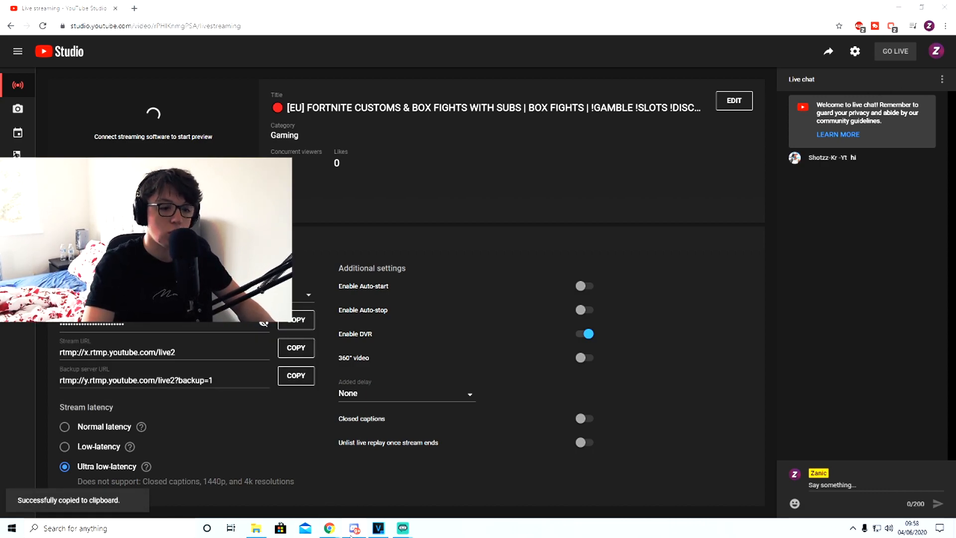
{"action": "mouse_move", "coordinate": [402, 529]}
{"action": "left_click", "coordinate": [450, 490]}
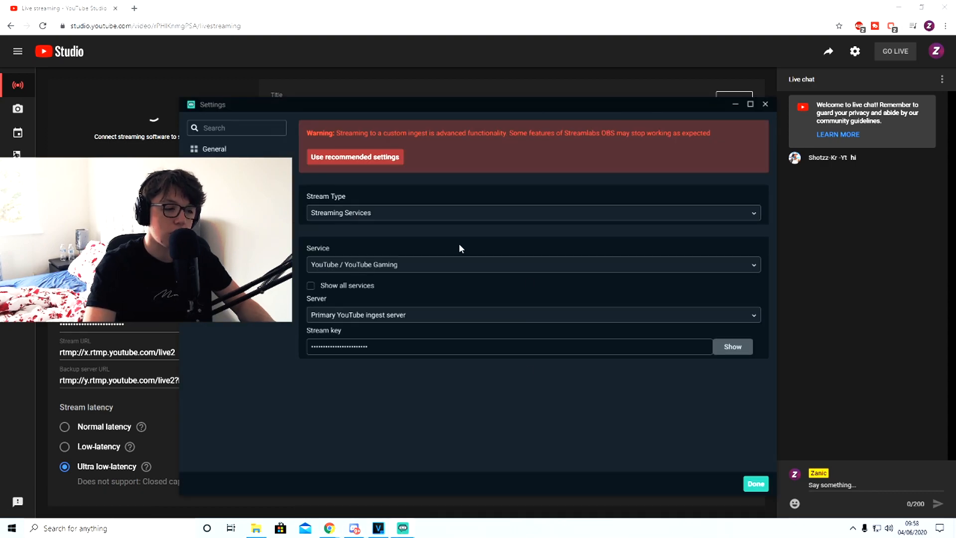
{"action": "left_click_drag", "start_coordinate": [379, 346], "coordinate": [267, 342]}
{"action": "key", "text": "ctrl+v"}
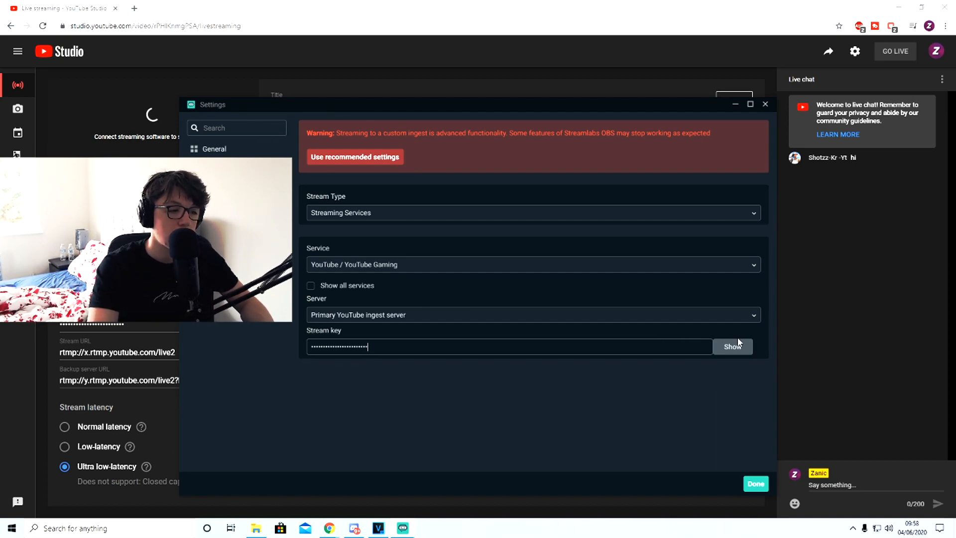
Look at the available YouTube ingest servers, leaving the Primary YouTube ingest server selected.
{"action": "left_click", "coordinate": [711, 319]}
{"action": "left_click", "coordinate": [702, 315]}
{"action": "left_click", "coordinate": [660, 319]}
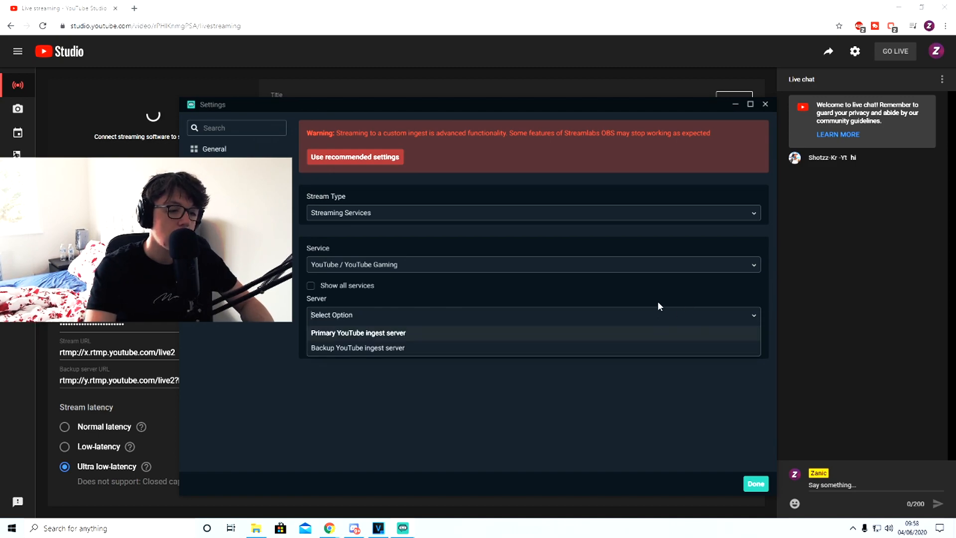
{"action": "left_click", "coordinate": [657, 311]}
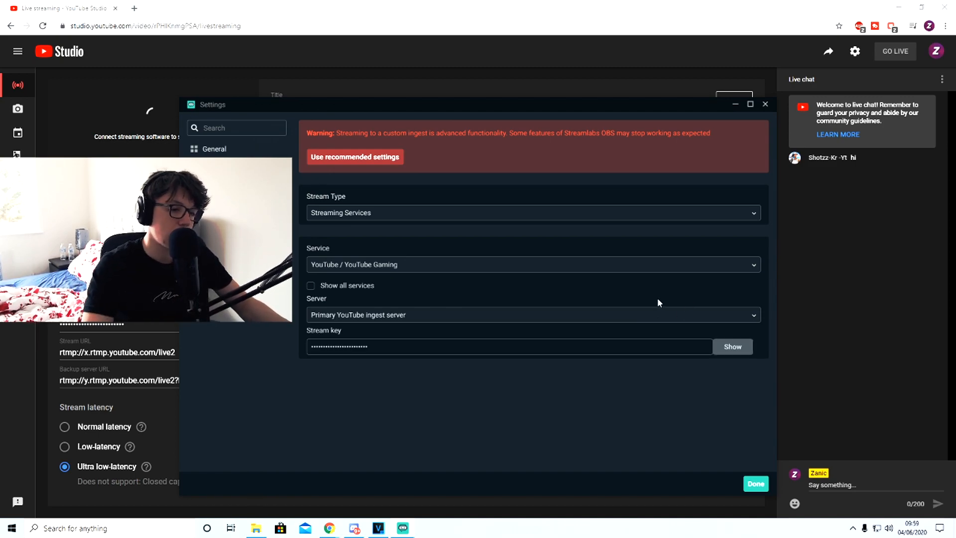
{"action": "left_click", "coordinate": [672, 318]}
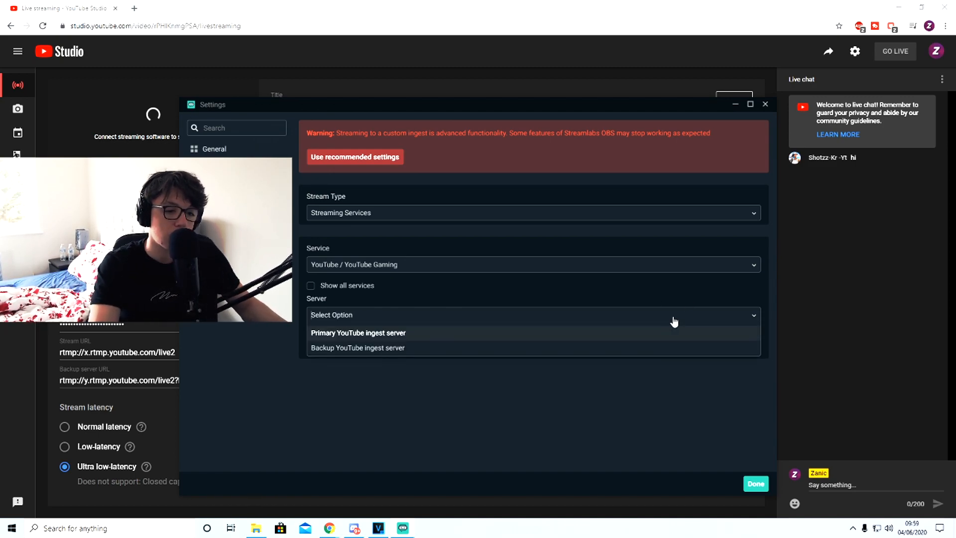
{"action": "left_click", "coordinate": [532, 321]}
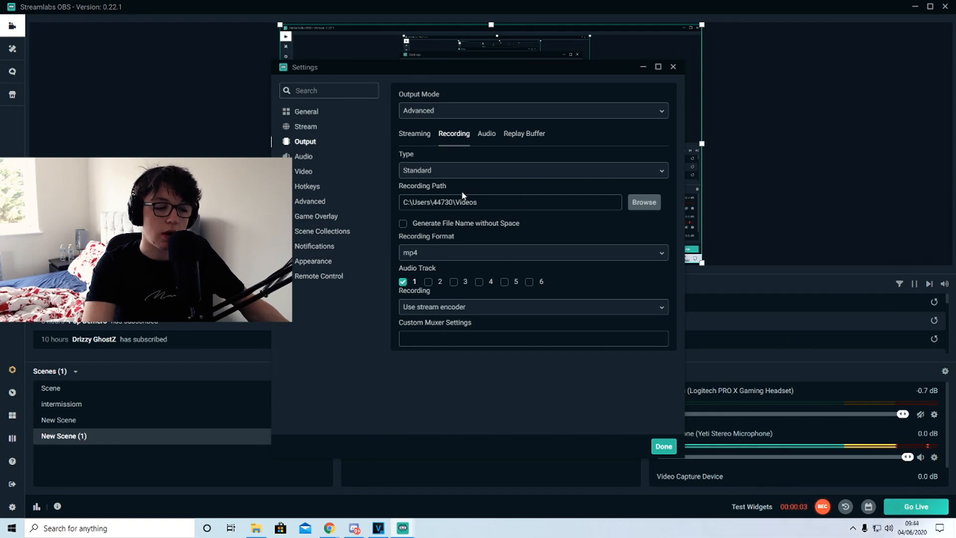
Look through the available recording encoders in the recording output settings, keeping Use stream encoder.
{"action": "left_click", "coordinate": [477, 309]}
{"action": "scroll", "coordinate": [480, 311], "scroll_direction": "down", "scroll_amount": 1}
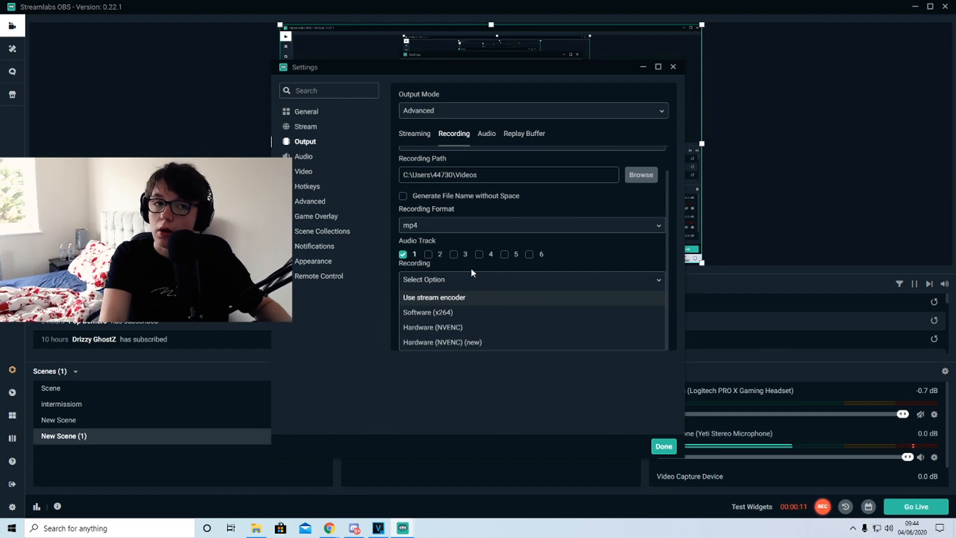
{"action": "key", "text": "Return"}
{"action": "left_click", "coordinate": [459, 307]}
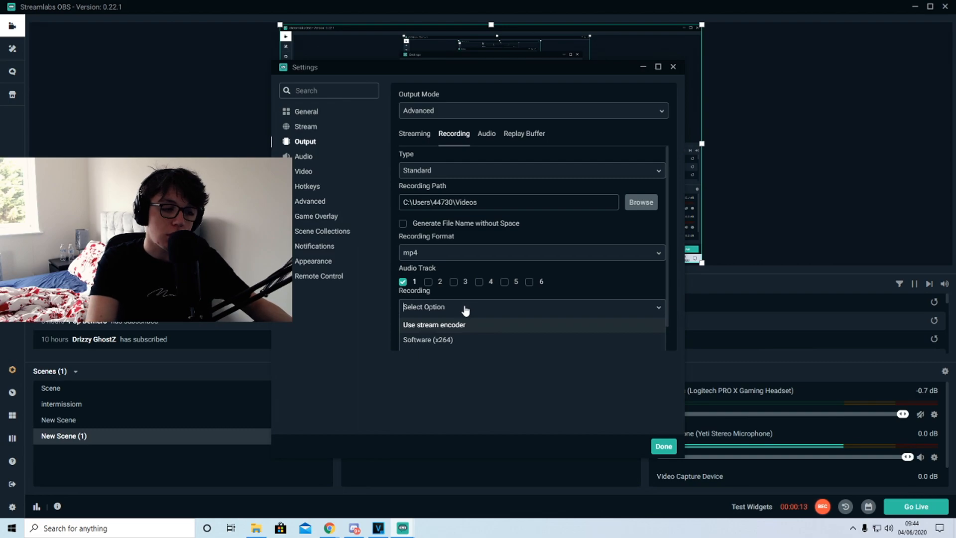
{"action": "left_click", "coordinate": [513, 298]}
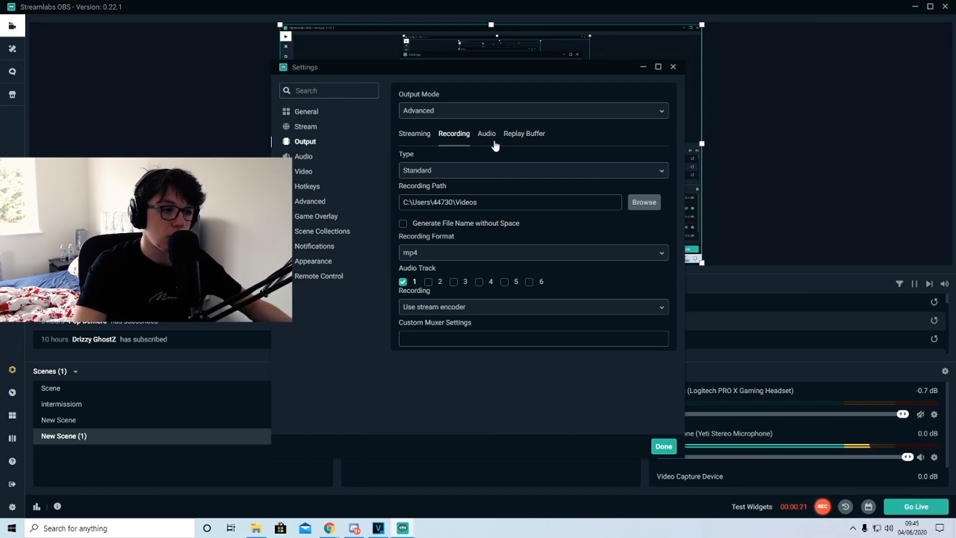
Set the recording type to Standard and the recording format to mp4.
{"action": "left_click", "coordinate": [446, 171]}
{"action": "left_click", "coordinate": [468, 188]}
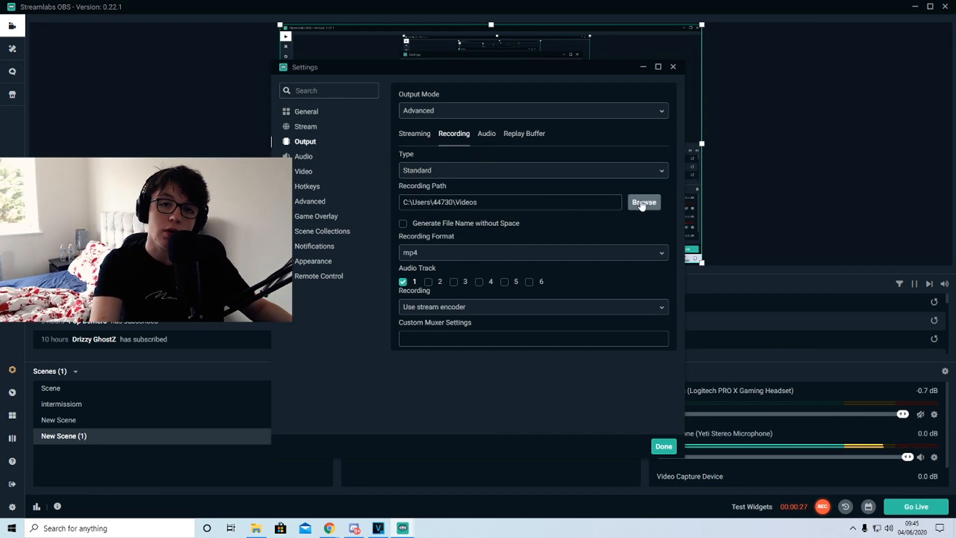
{"action": "left_click", "coordinate": [455, 257]}
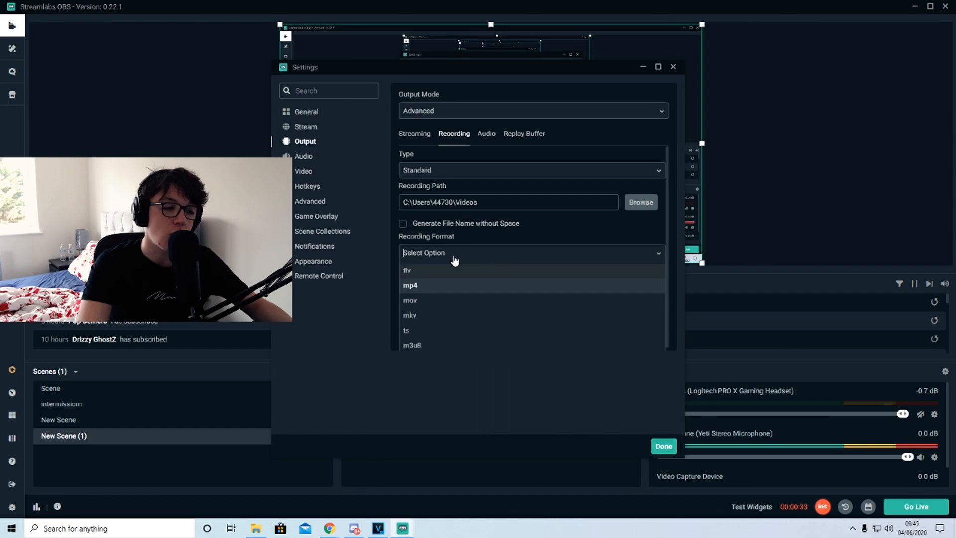
{"action": "left_click", "coordinate": [493, 237]}
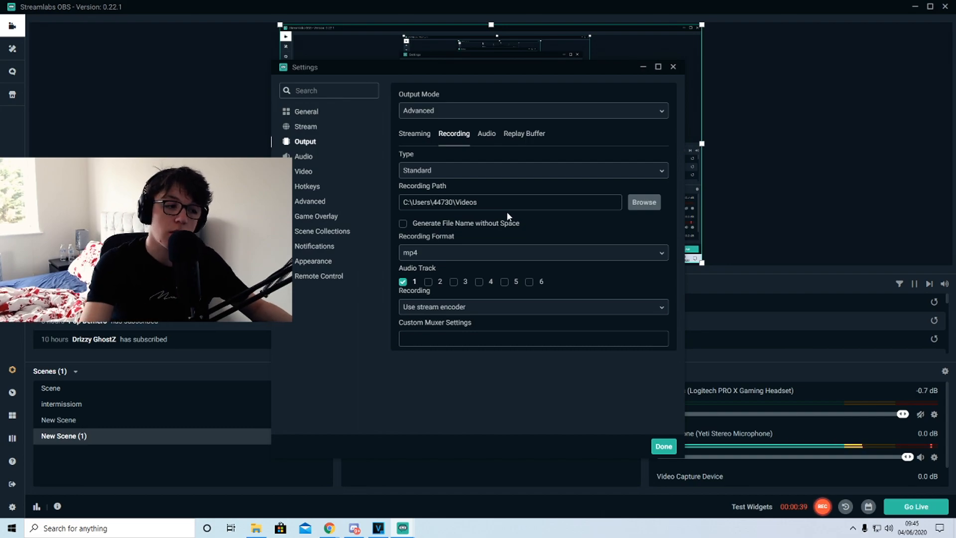
{"action": "left_click", "coordinate": [528, 256]}
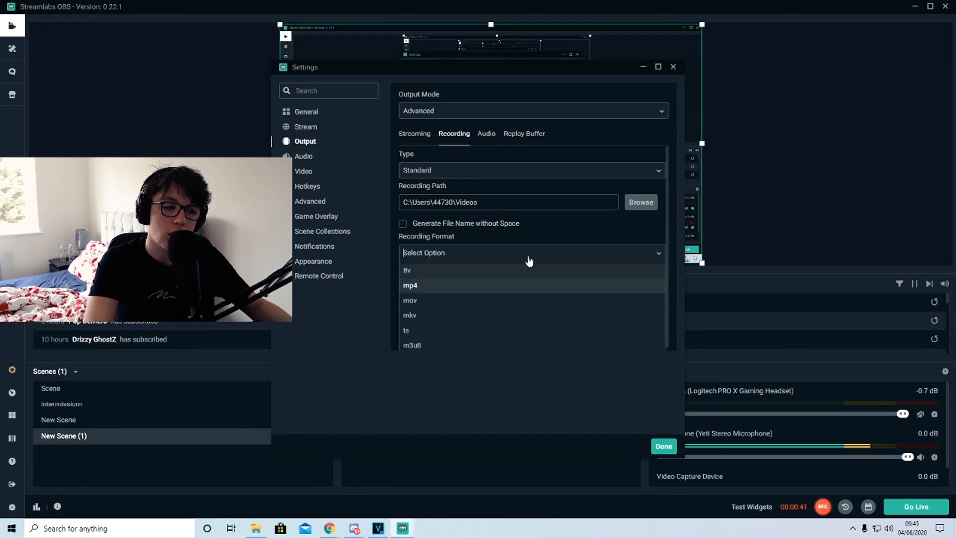
{"action": "left_click", "coordinate": [461, 283]}
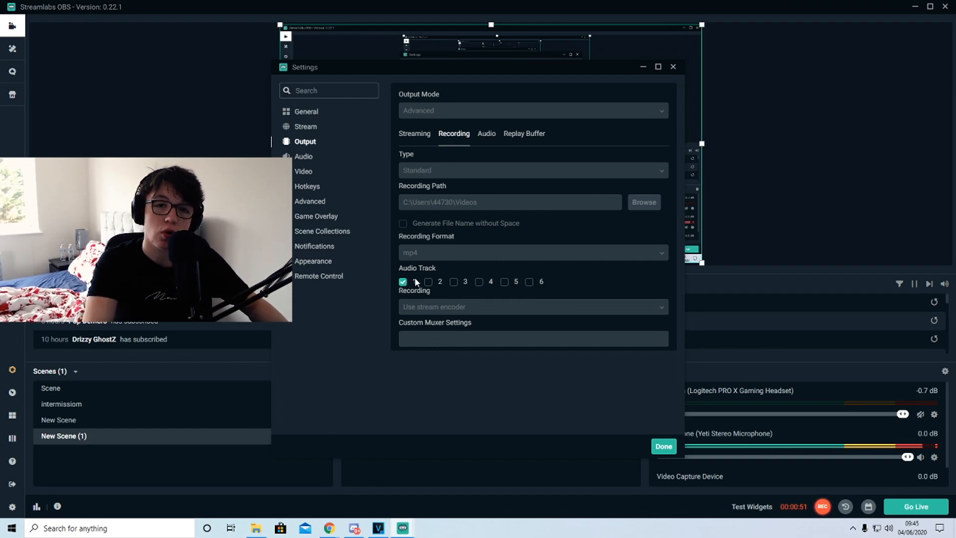
Set the process priority to Above Normal in the advanced settings.
{"action": "left_click", "coordinate": [315, 199]}
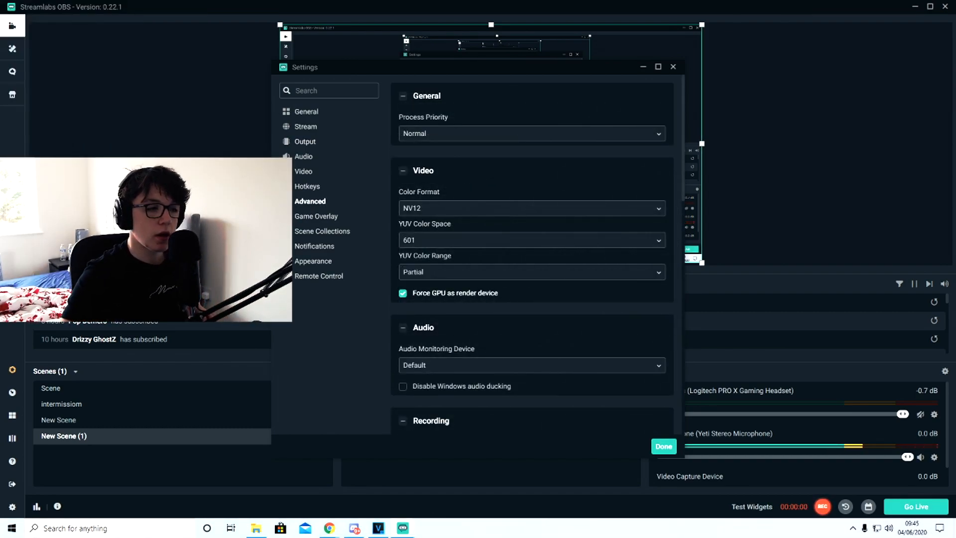
{"action": "left_click", "coordinate": [418, 135]}
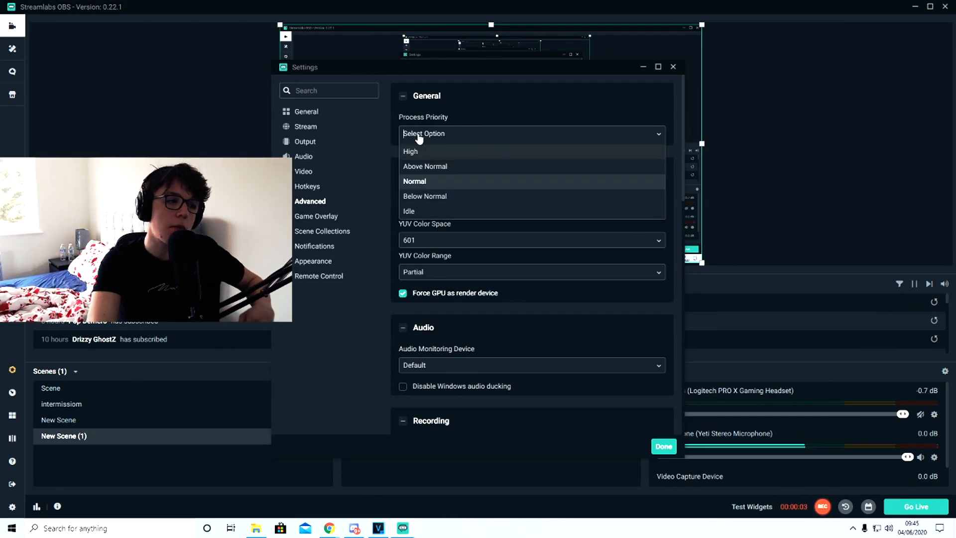
{"action": "left_click", "coordinate": [437, 169]}
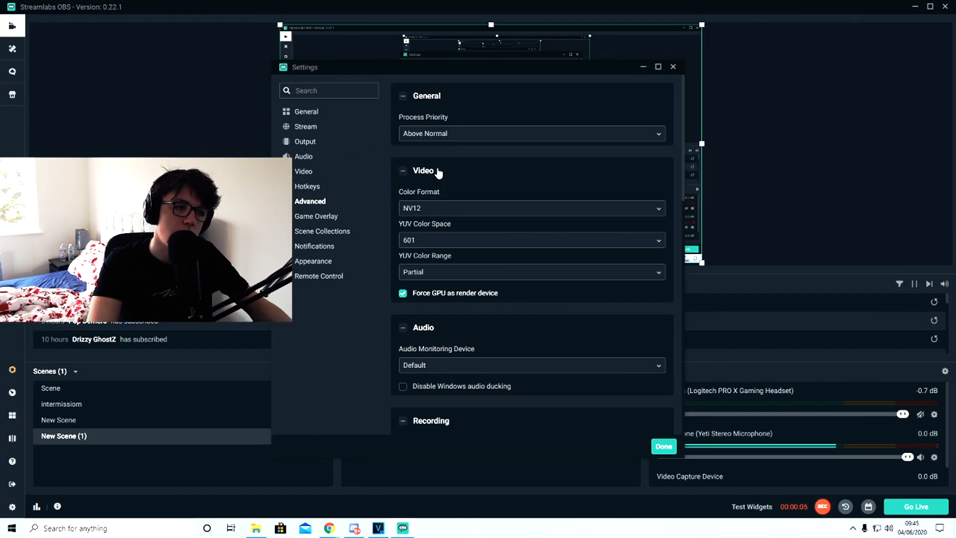
{"action": "left_click", "coordinate": [467, 133]}
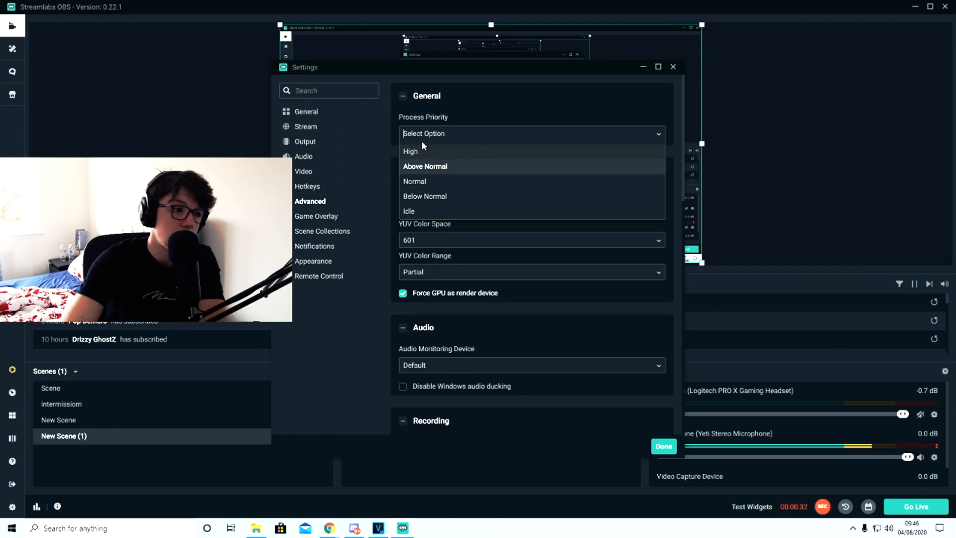
{"action": "left_click", "coordinate": [463, 171]}
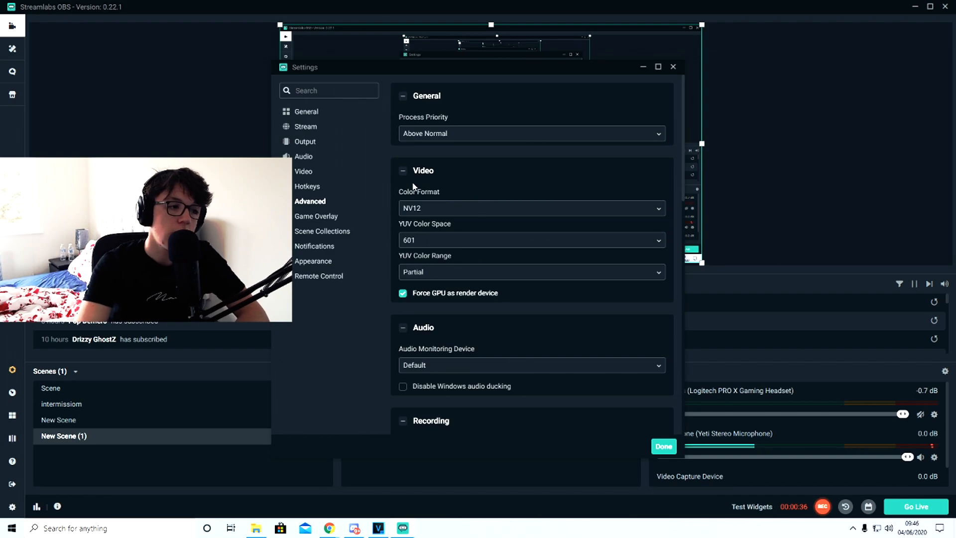
Look through the color format, YUV color space and YUV color range options, keeping NV12, 601 and Partial.
{"action": "left_click", "coordinate": [424, 211]}
{"action": "left_click", "coordinate": [474, 179]}
{"action": "left_click", "coordinate": [433, 210]}
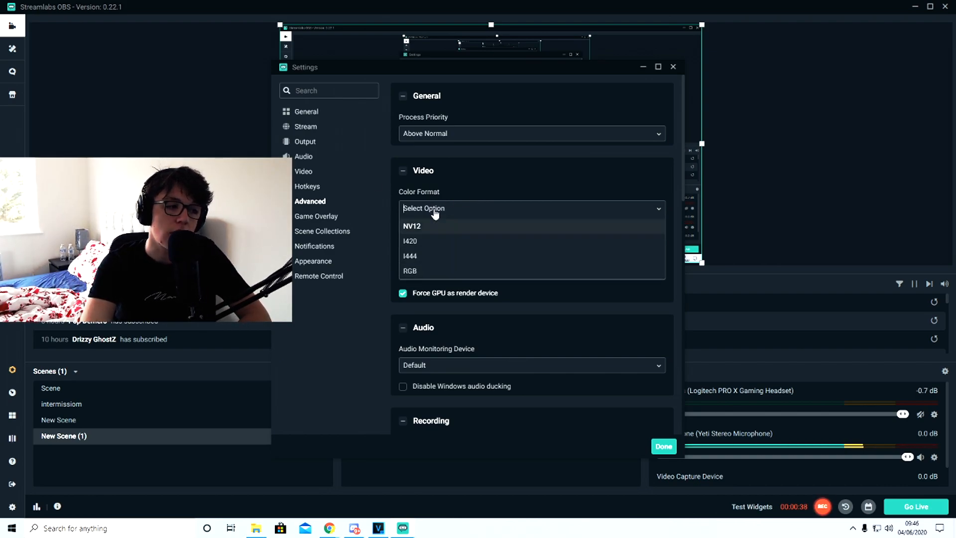
{"action": "left_click", "coordinate": [524, 159]}
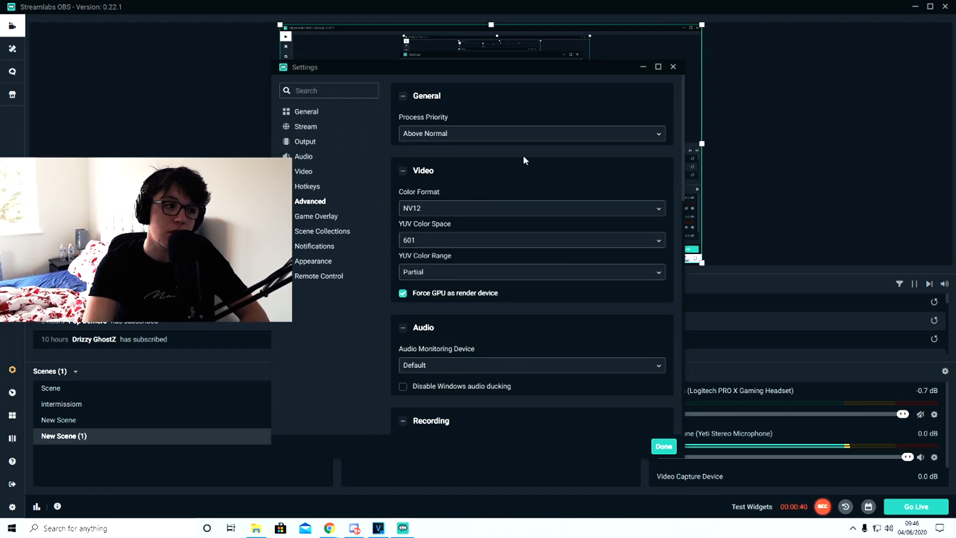
{"action": "left_click", "coordinate": [419, 243]}
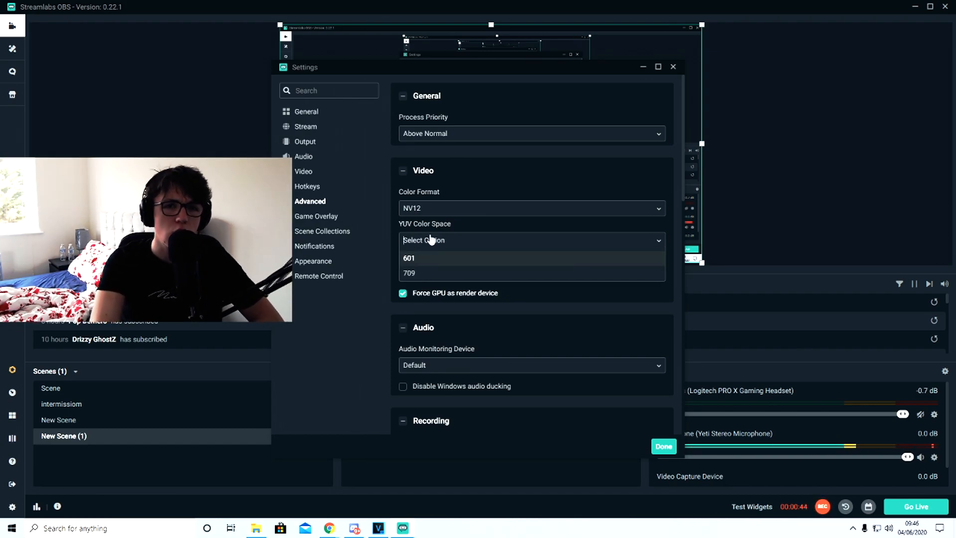
{"action": "left_click", "coordinate": [635, 194]}
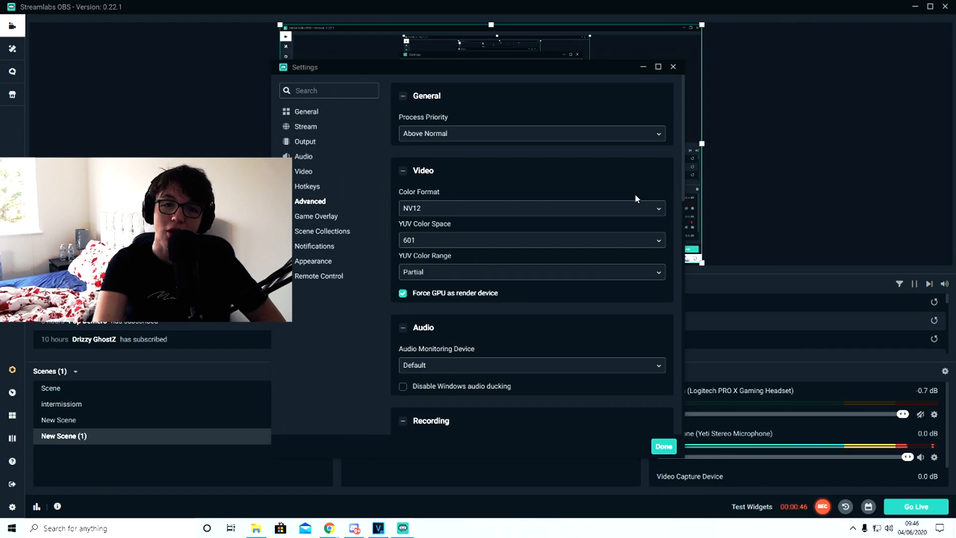
{"action": "left_click", "coordinate": [476, 273]}
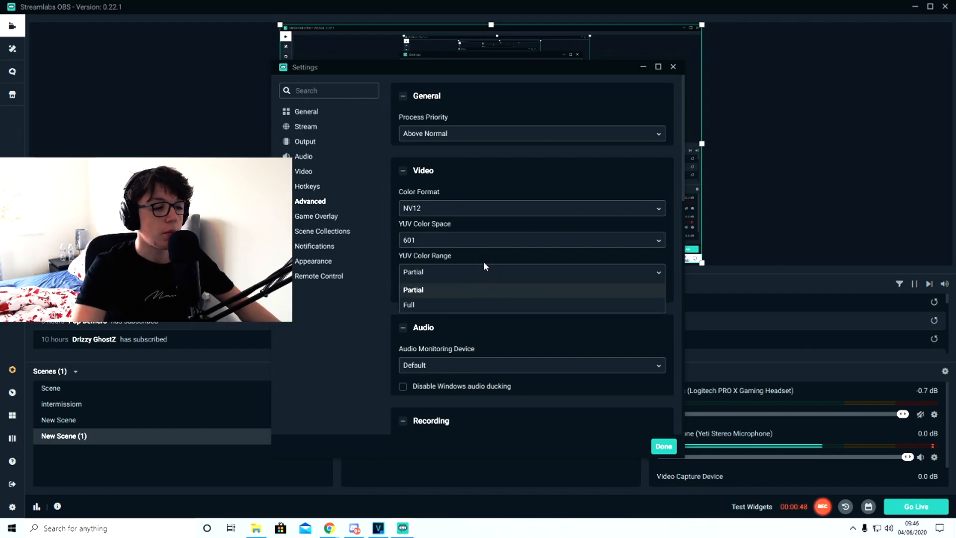
{"action": "left_click", "coordinate": [484, 260]}
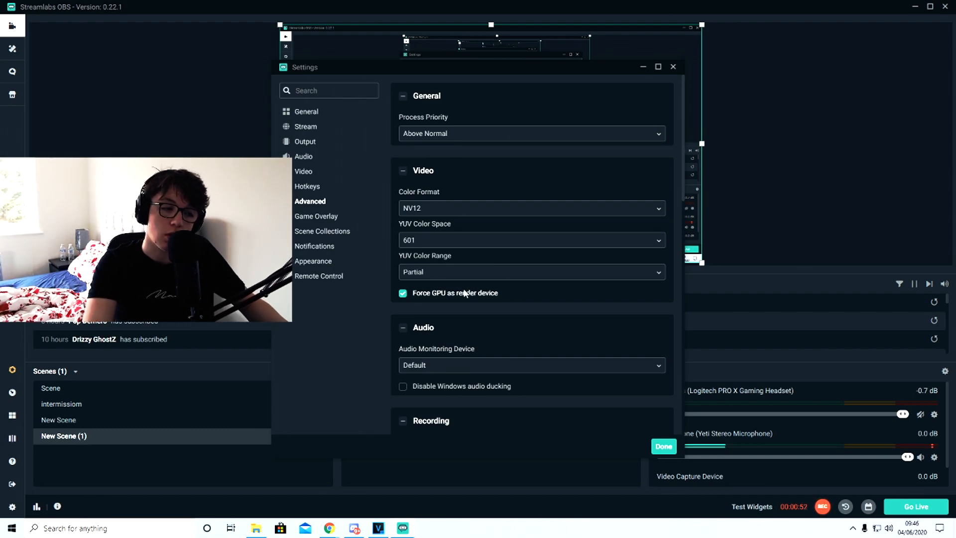
Look through the available audio monitoring devices, keeping Default.
{"action": "scroll", "coordinate": [455, 292], "scroll_direction": "down", "scroll_amount": 4}
{"action": "scroll", "coordinate": [443, 290], "scroll_direction": "up", "scroll_amount": 2}
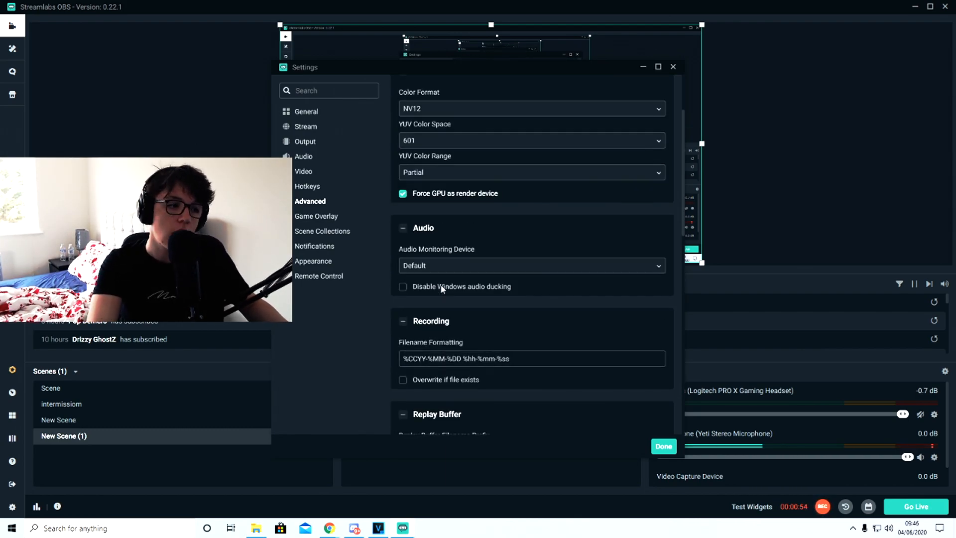
{"action": "left_click", "coordinate": [449, 265]}
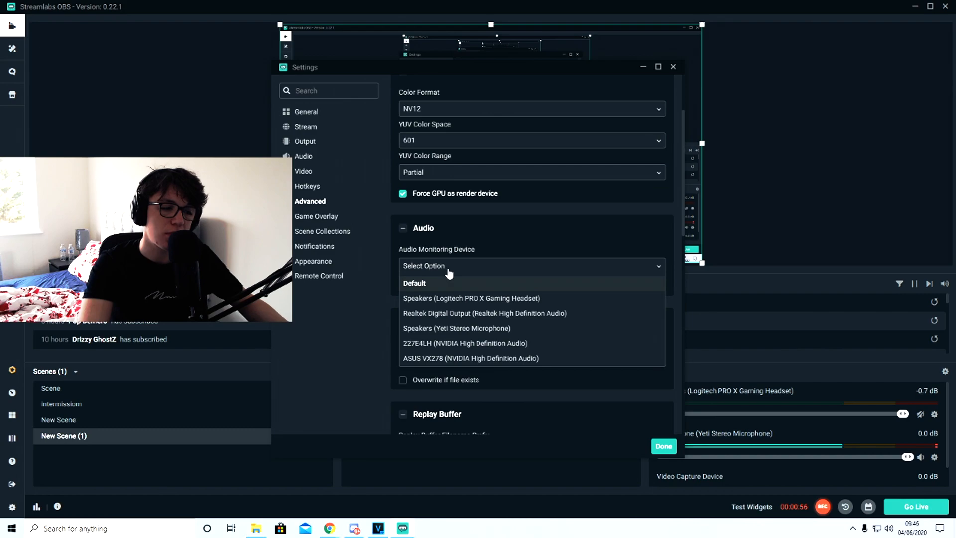
{"action": "left_click", "coordinate": [451, 273]}
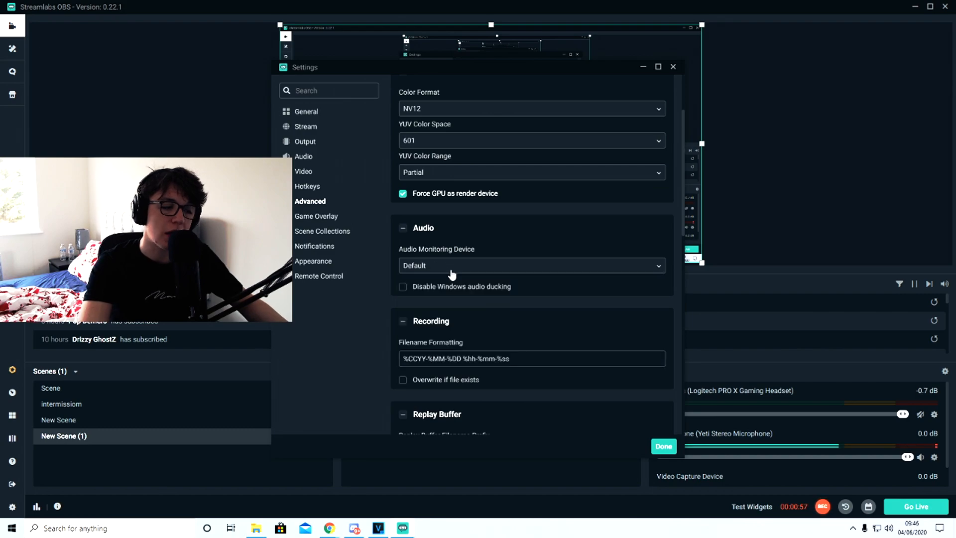
{"action": "left_click", "coordinate": [479, 269]}
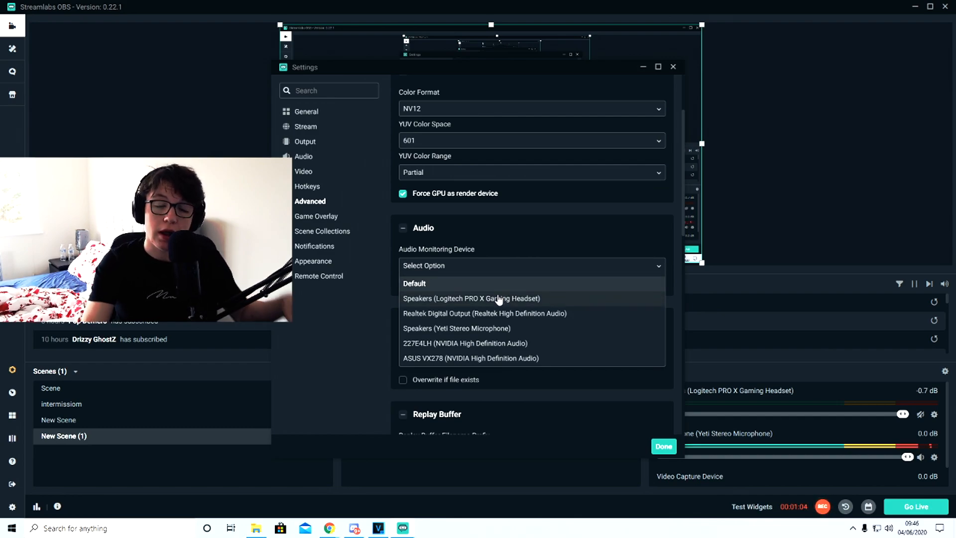
{"action": "left_click", "coordinate": [569, 229]}
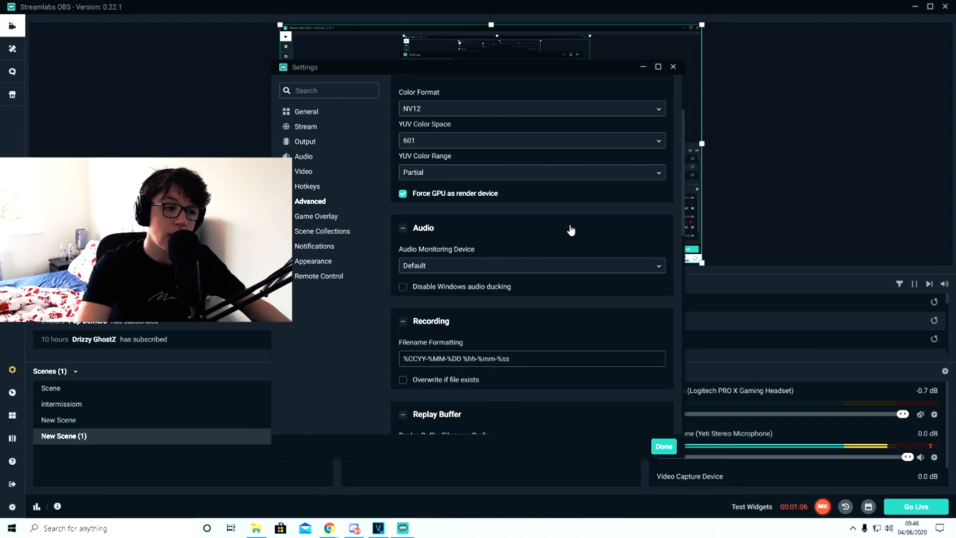
Enable the stream delay and set its duration to 10 seconds.
{"action": "scroll", "coordinate": [558, 244], "scroll_direction": "down", "scroll_amount": 3}
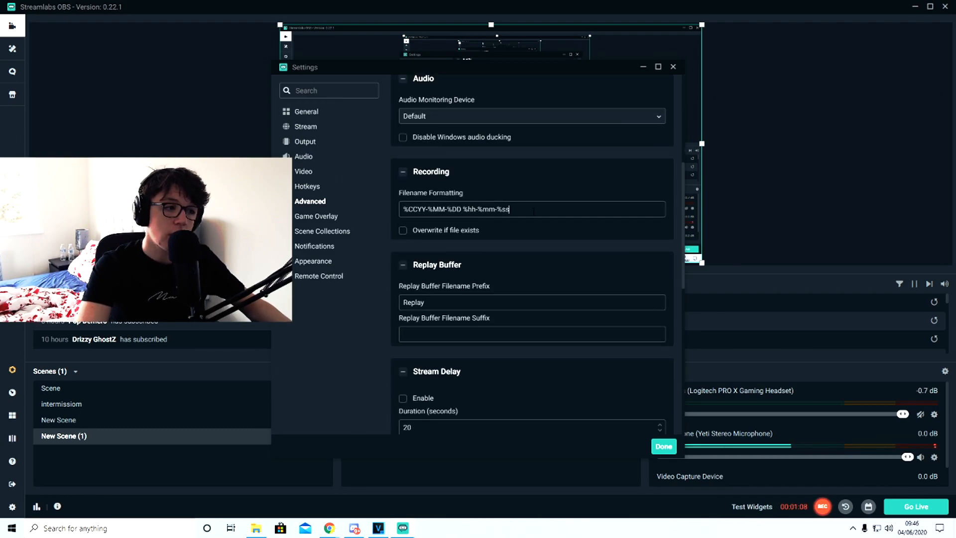
{"action": "left_click_drag", "start_coordinate": [510, 209], "coordinate": [414, 210]}
{"action": "scroll", "coordinate": [471, 244], "scroll_direction": "down", "scroll_amount": 3}
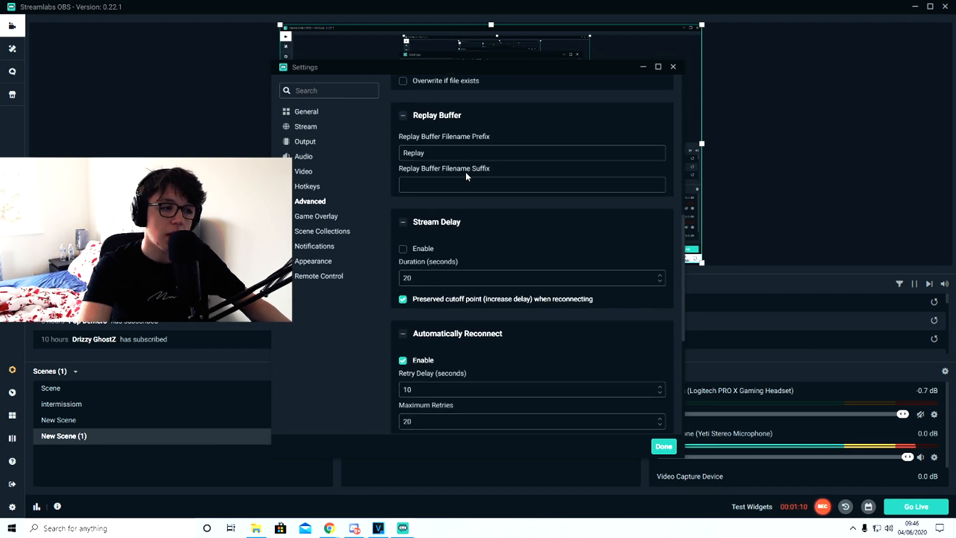
{"action": "scroll", "coordinate": [458, 237], "scroll_direction": "down", "scroll_amount": 3}
{"action": "scroll", "coordinate": [458, 237], "scroll_direction": "up", "scroll_amount": 3}
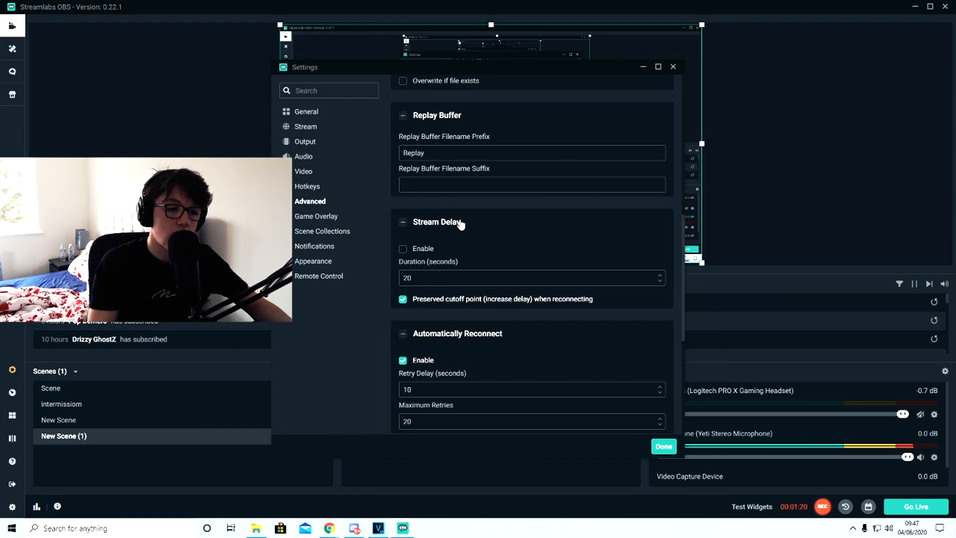
{"action": "left_click", "coordinate": [403, 249]}
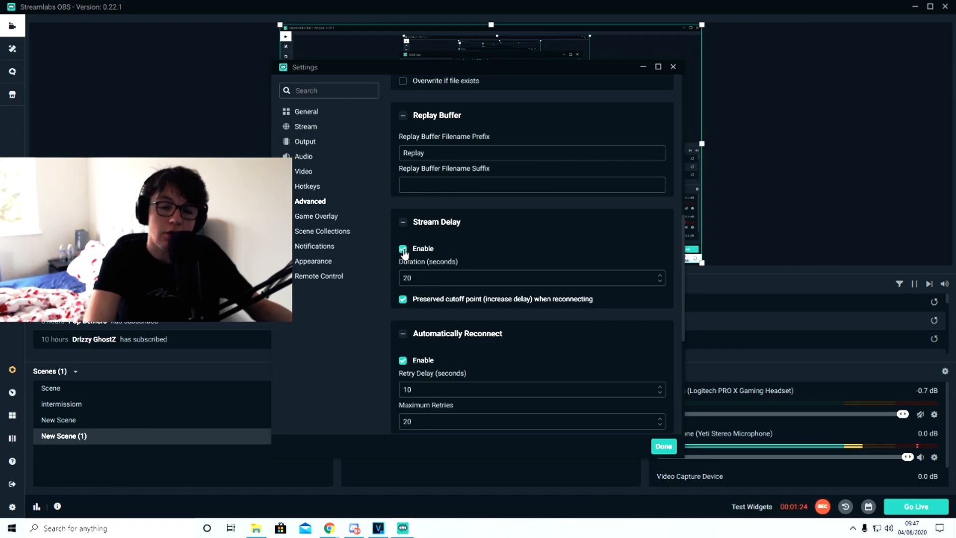
{"action": "double_click", "coordinate": [407, 278]}
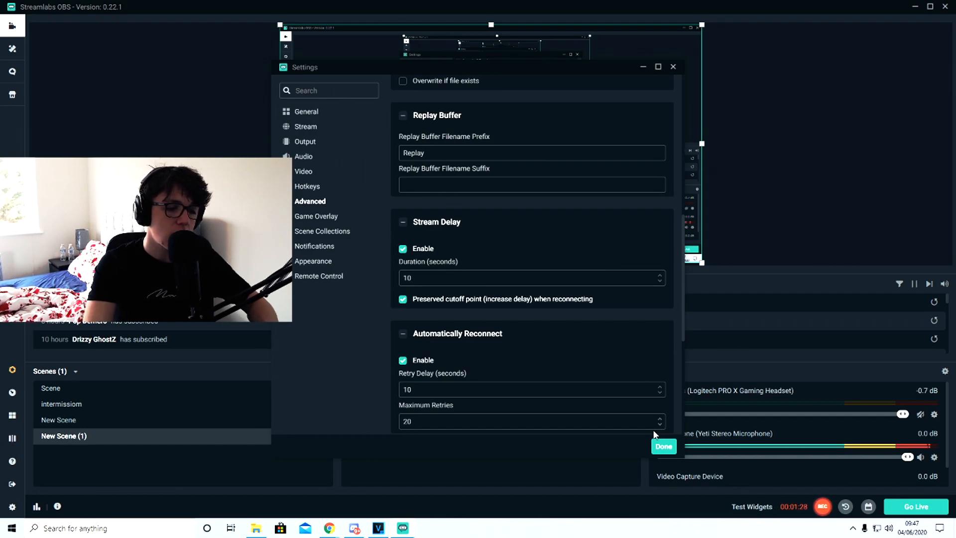
Examine the retry delay and maximum retries for automatic reconnection without changing them.
{"action": "scroll", "coordinate": [521, 345], "scroll_direction": "down", "scroll_amount": 3}
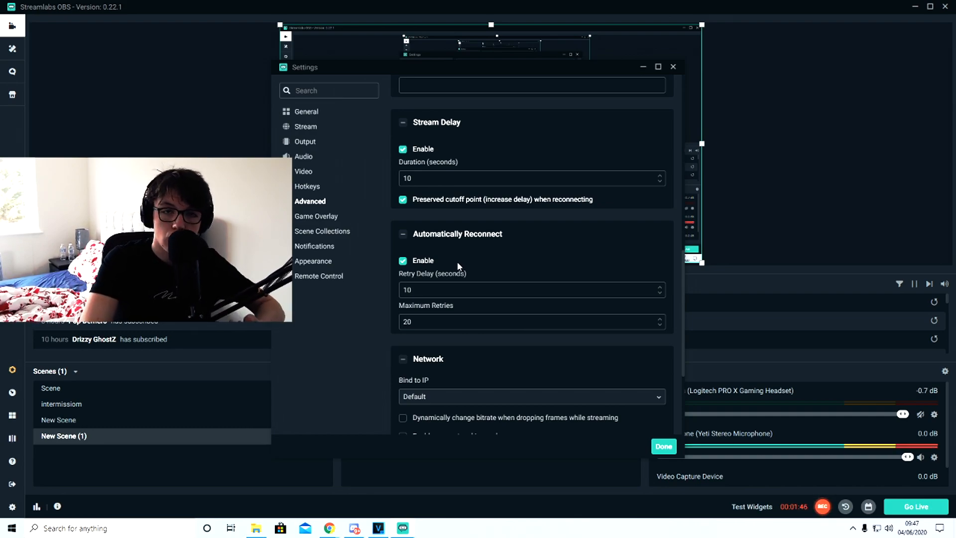
{"action": "double_click", "coordinate": [439, 289]}
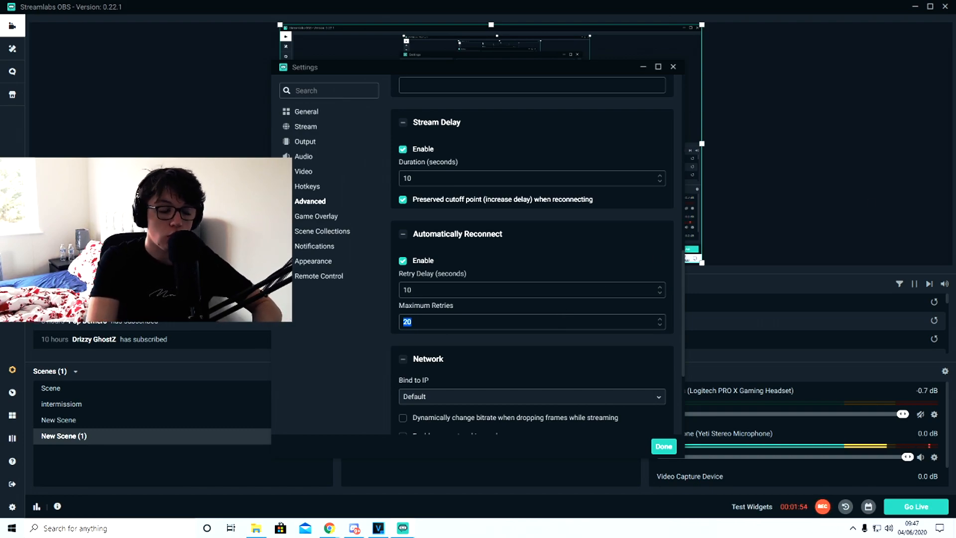
{"action": "left_click", "coordinate": [671, 244]}
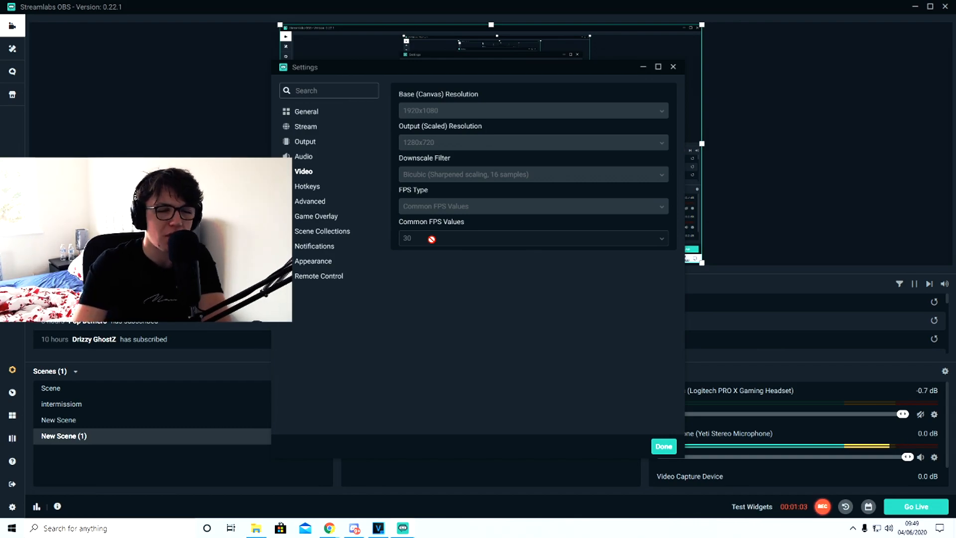
Review the audio, stream and recording output settings.
{"action": "left_click", "coordinate": [305, 158]}
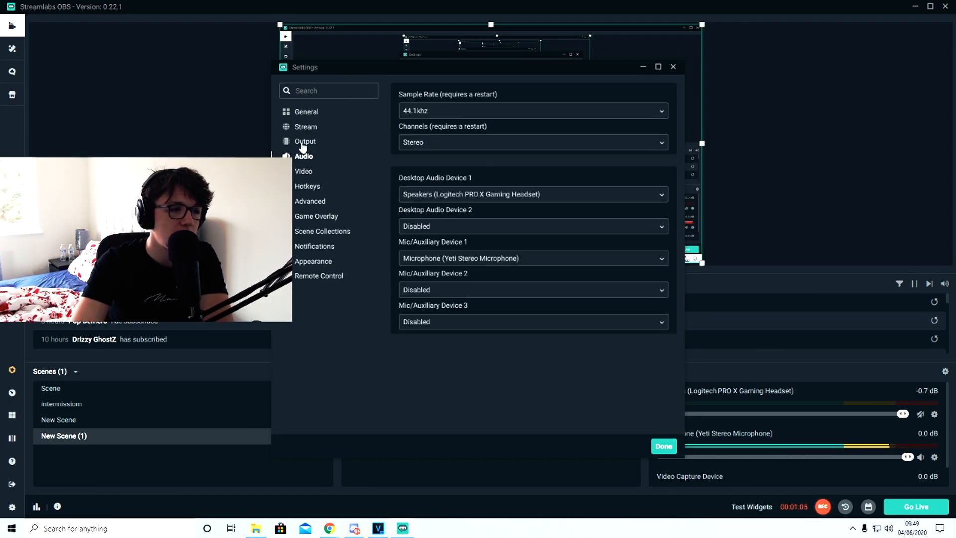
{"action": "left_click", "coordinate": [302, 143]}
{"action": "left_click", "coordinate": [302, 127]}
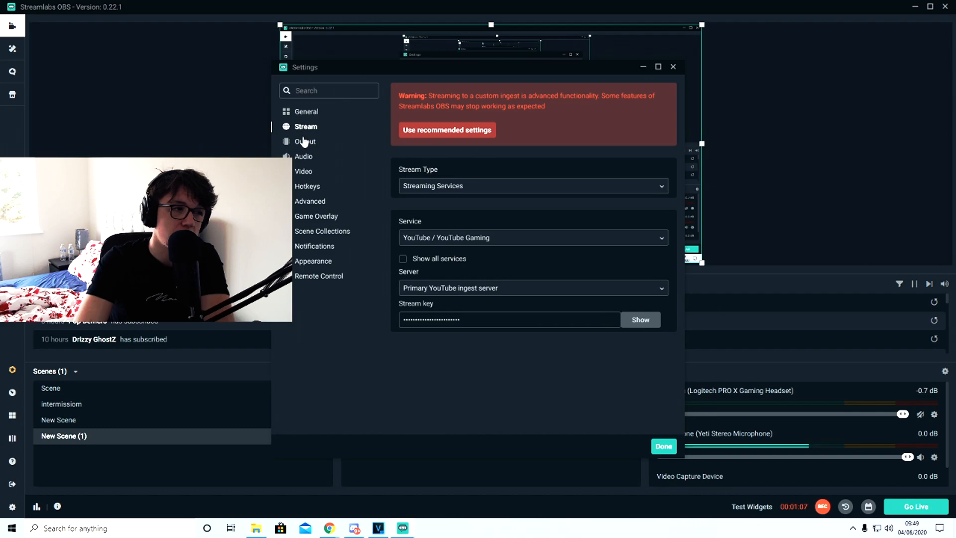
{"action": "left_click", "coordinate": [305, 142]}
{"action": "left_click", "coordinate": [457, 136]}
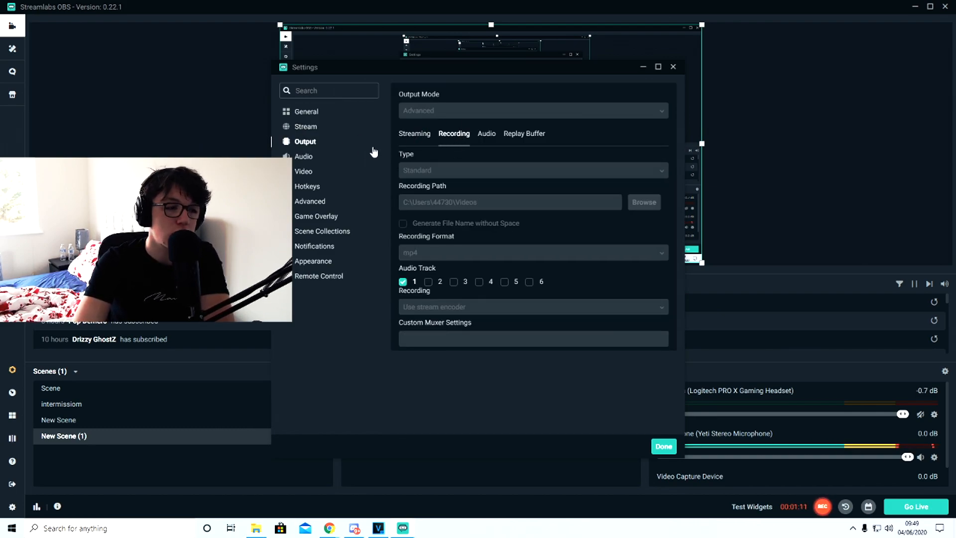
{"action": "left_click", "coordinate": [303, 158]}
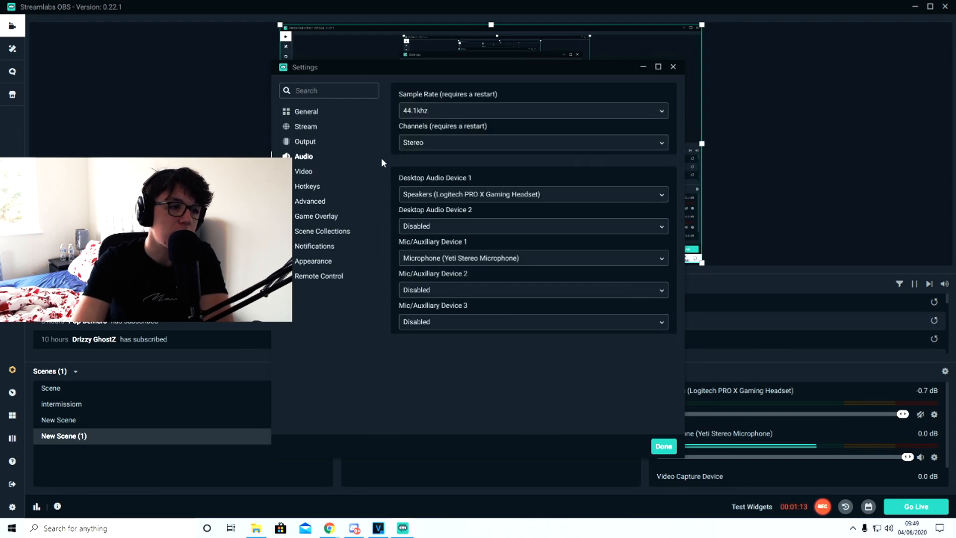
Return to the stream settings, then briefly reveal the stream key and hide it again.
{"action": "left_click", "coordinate": [314, 130]}
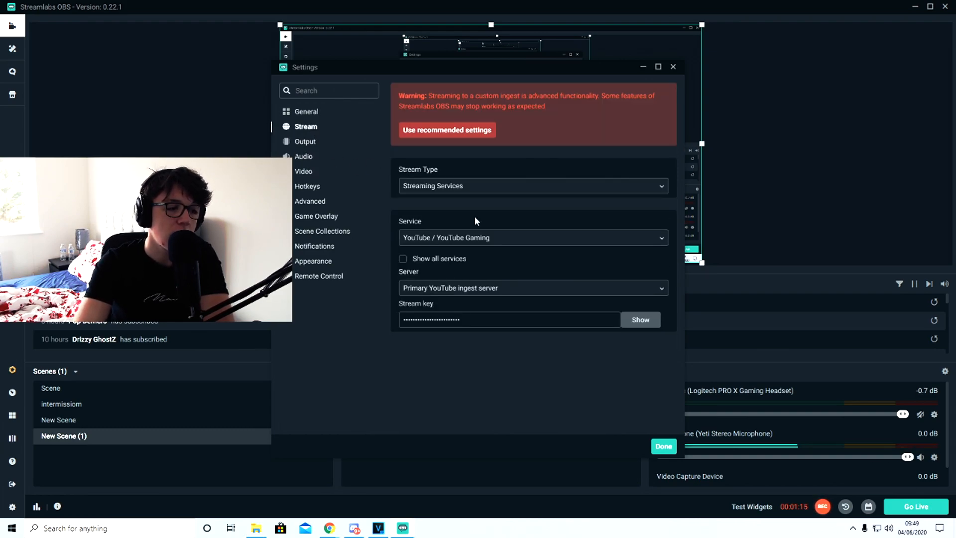
{"action": "left_click", "coordinate": [641, 321]}
{"action": "left_click", "coordinate": [641, 320]}
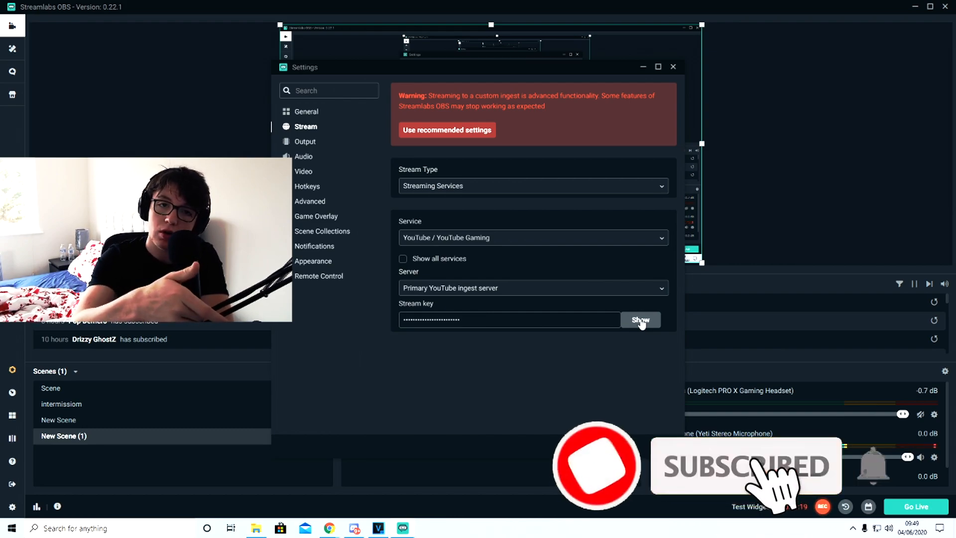